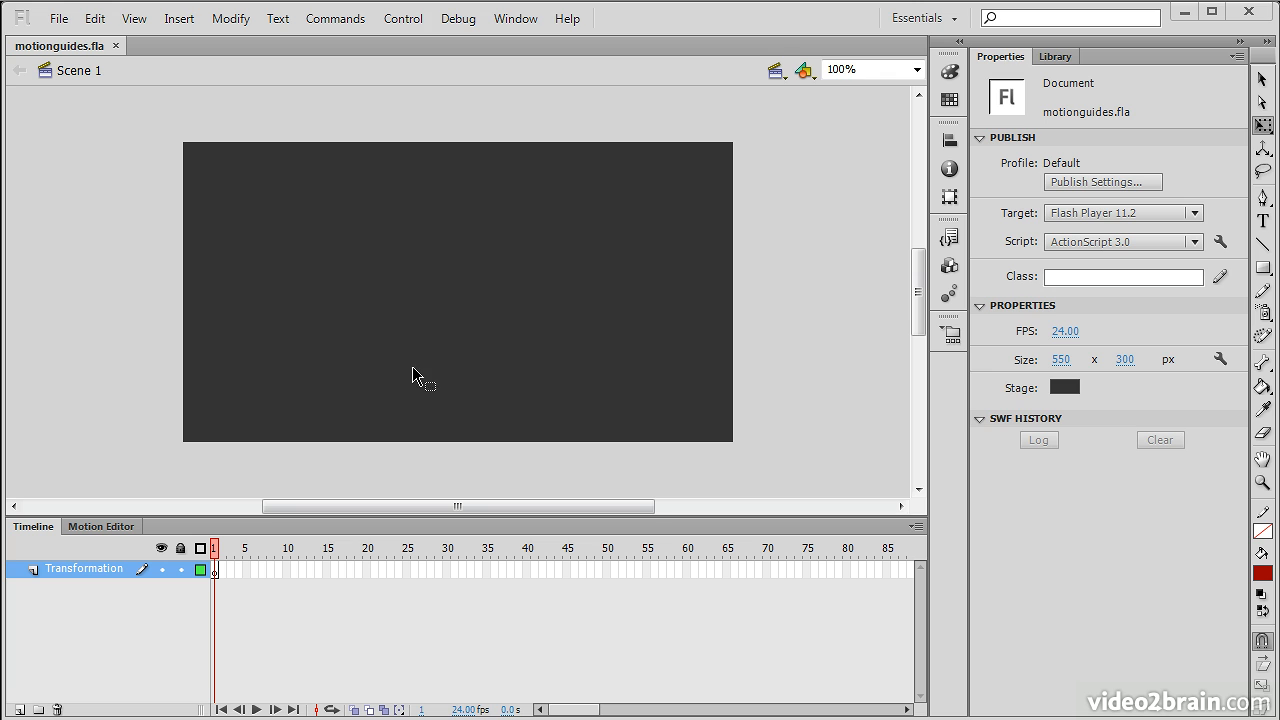
# Place an instance of the Ball symbol in frame 1 of the Transformation layer, near the stage's lower-left corner
pyautogui.click(215, 570)
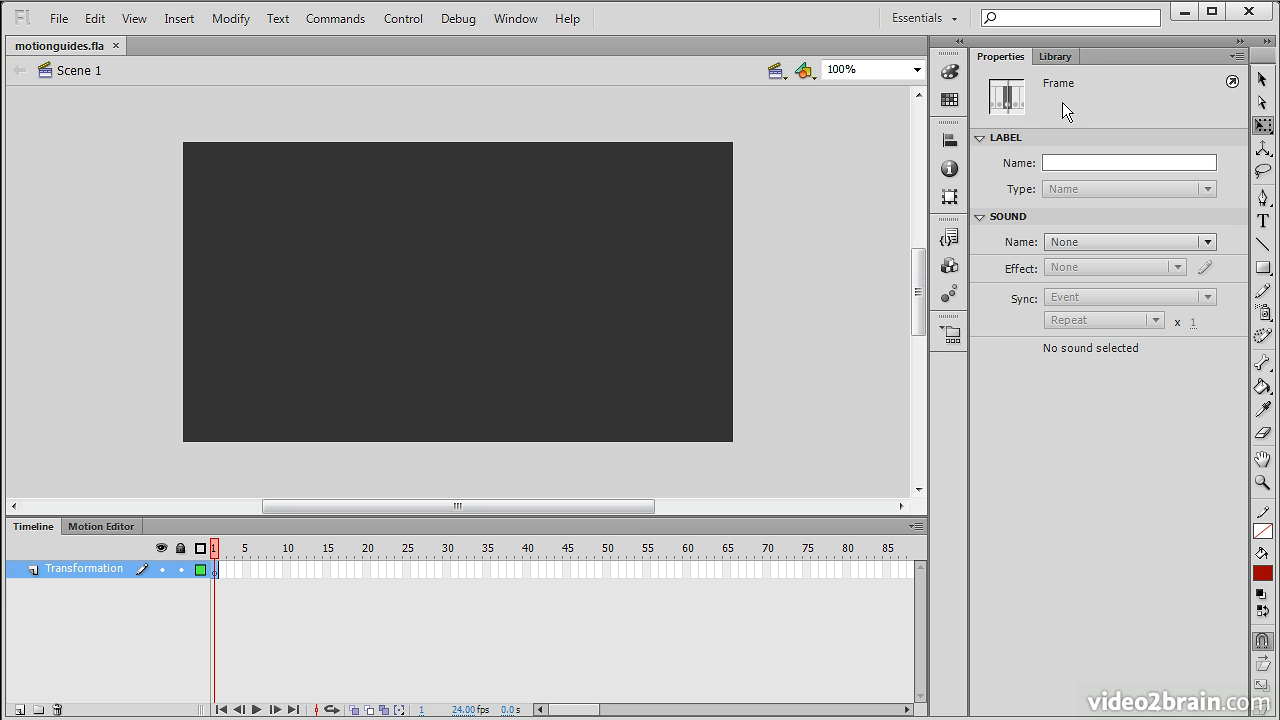
pyautogui.click(1058, 58)
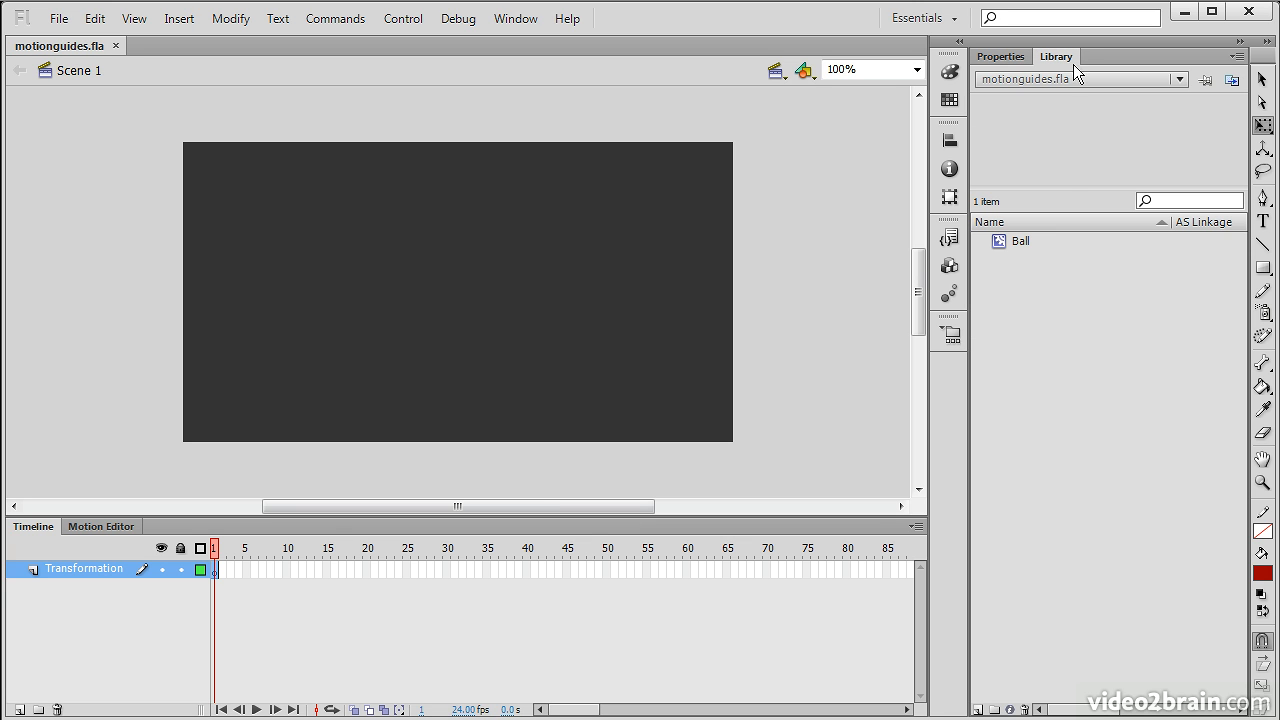
pyautogui.click(1015, 243)
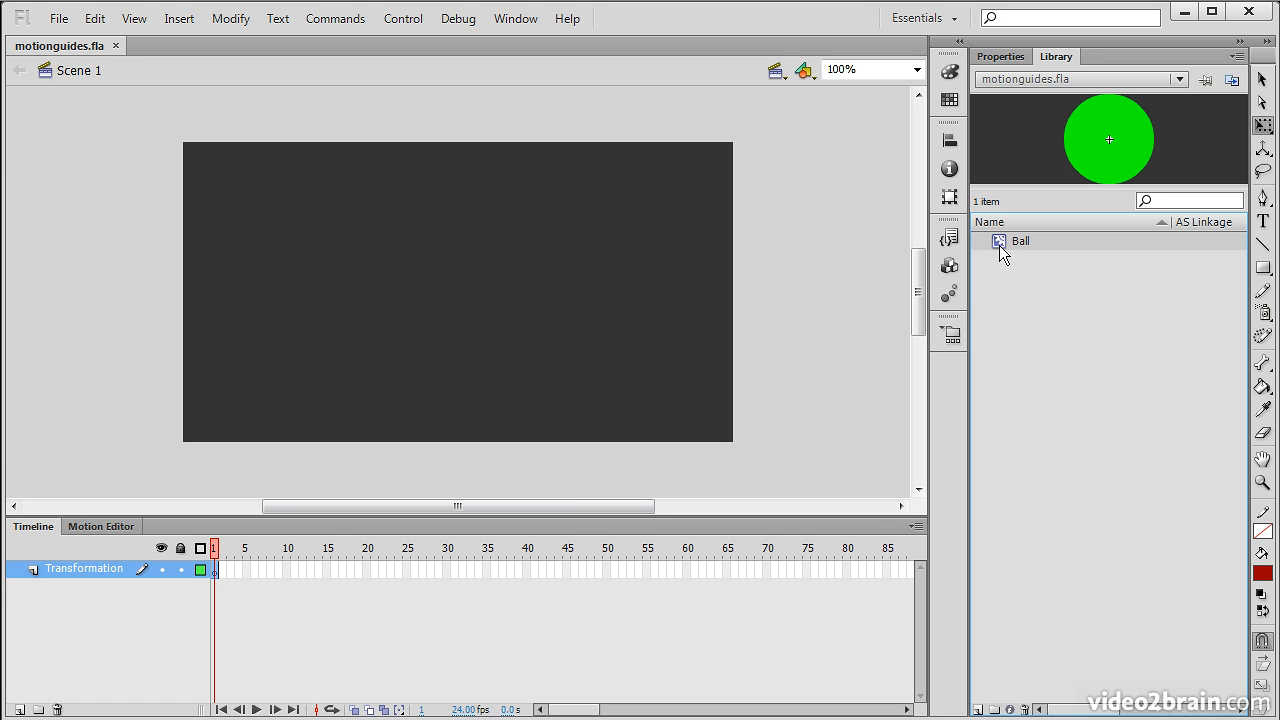
pyautogui.moveTo(998, 240); pyautogui.dragTo(259, 408)
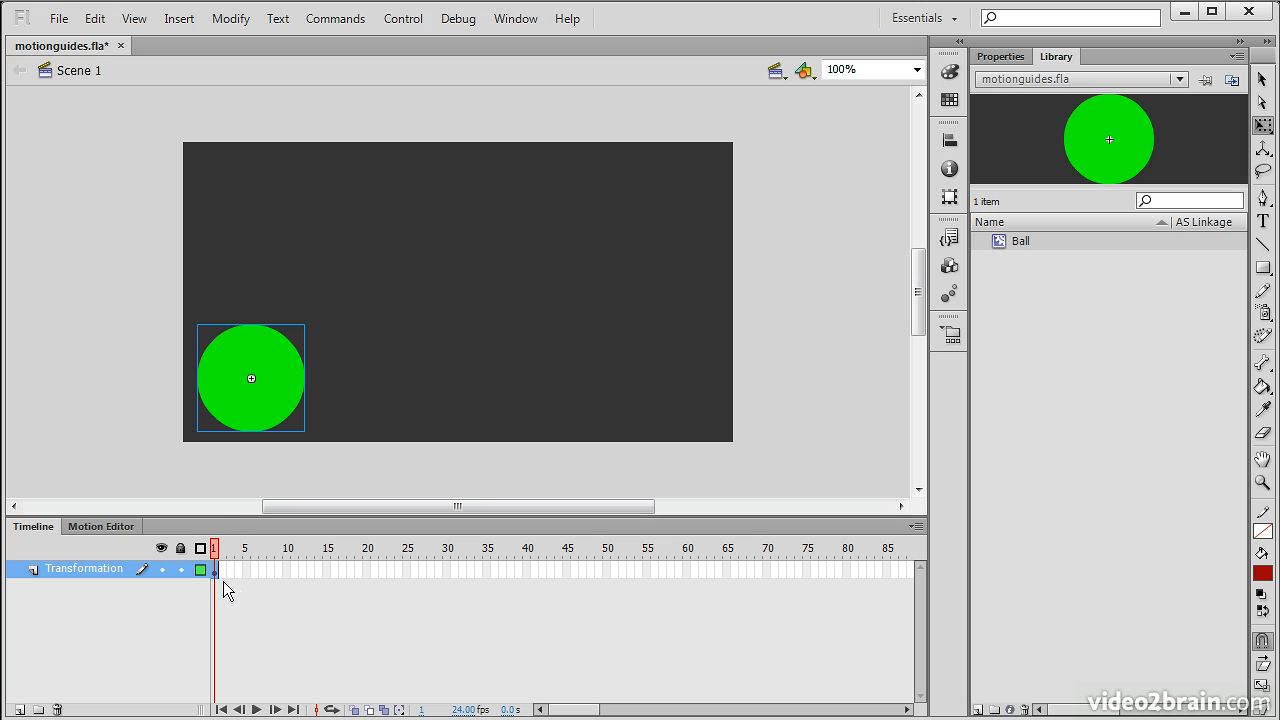
# Insert a keyframe at frame 50 of the Transformation layer
pyautogui.click(607, 569)
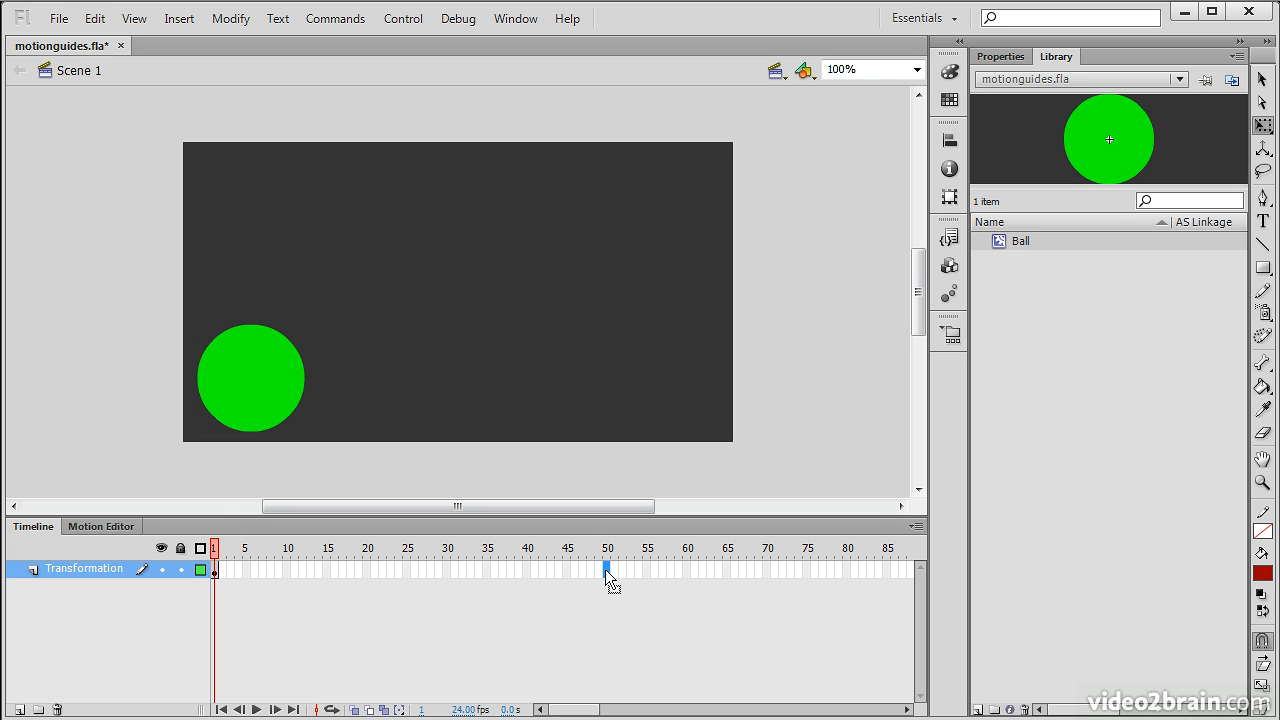
pyautogui.rightClick(607, 569)
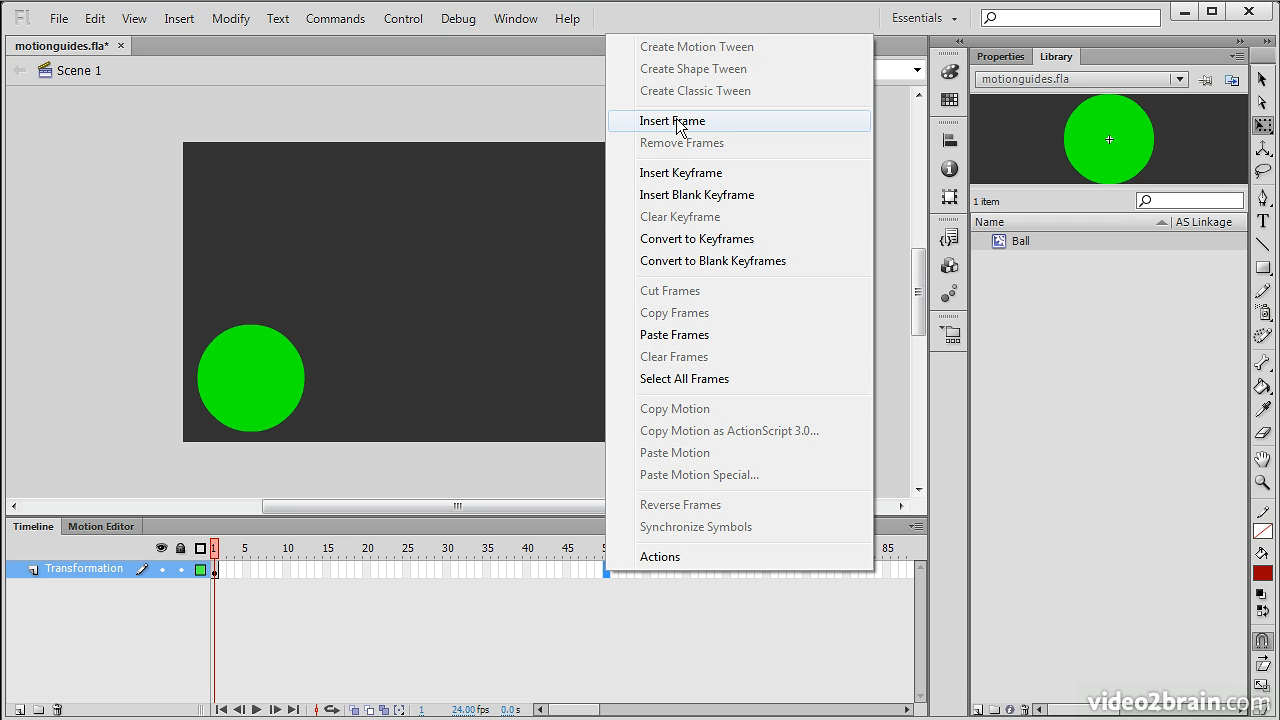
pyautogui.click(752, 174)
pyautogui.click(618, 572)
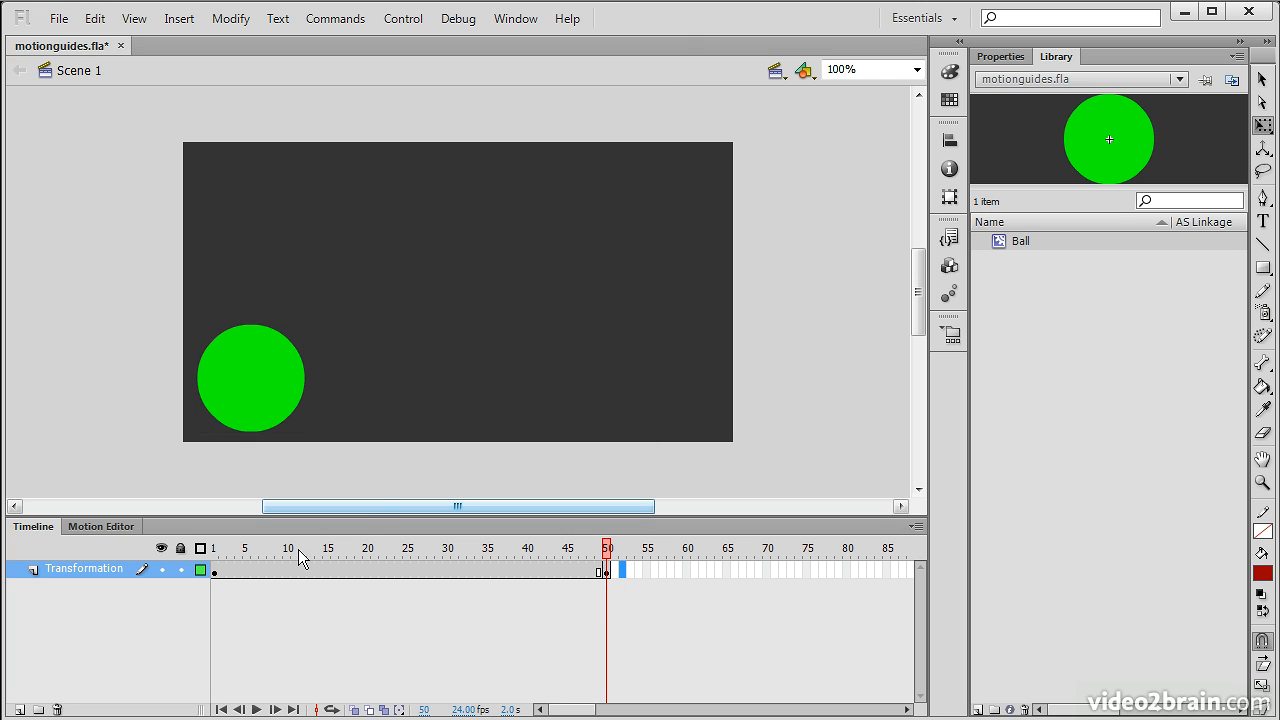
# Create a classic tween between the keyframes at frames 1 and 50 of the Transformation layer
pyautogui.click(383, 571)
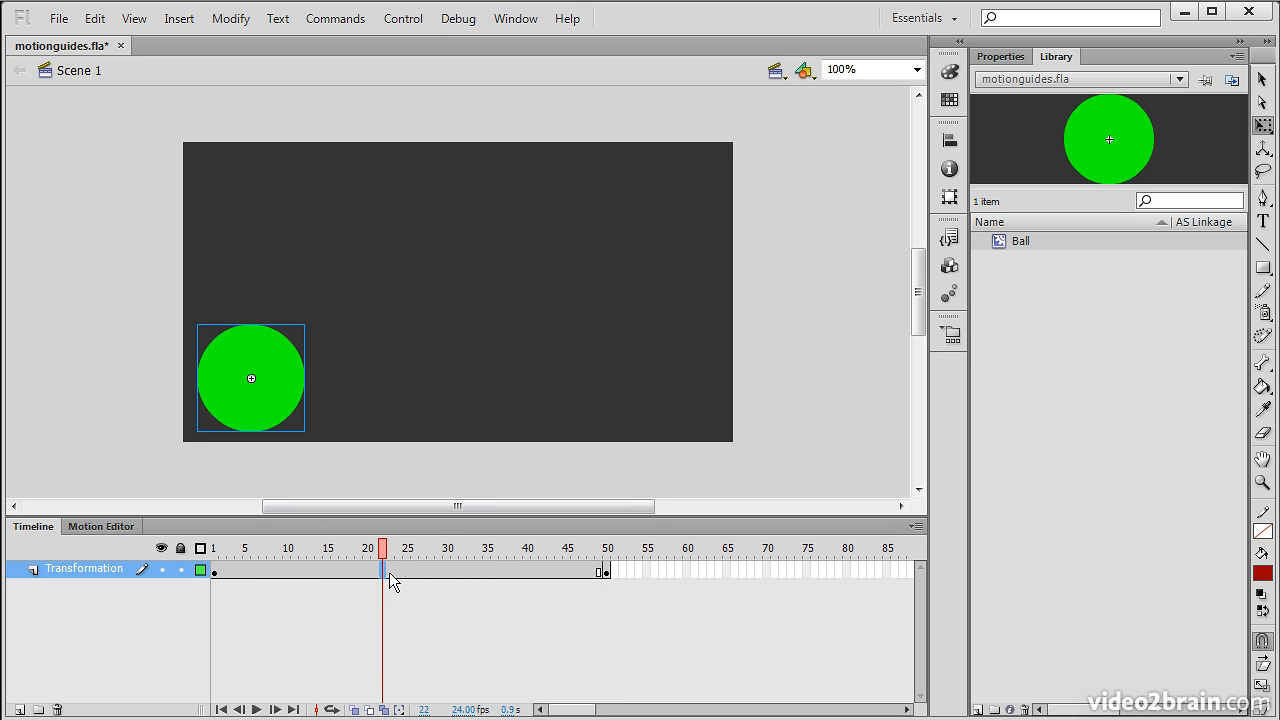
pyautogui.rightClick(384, 571)
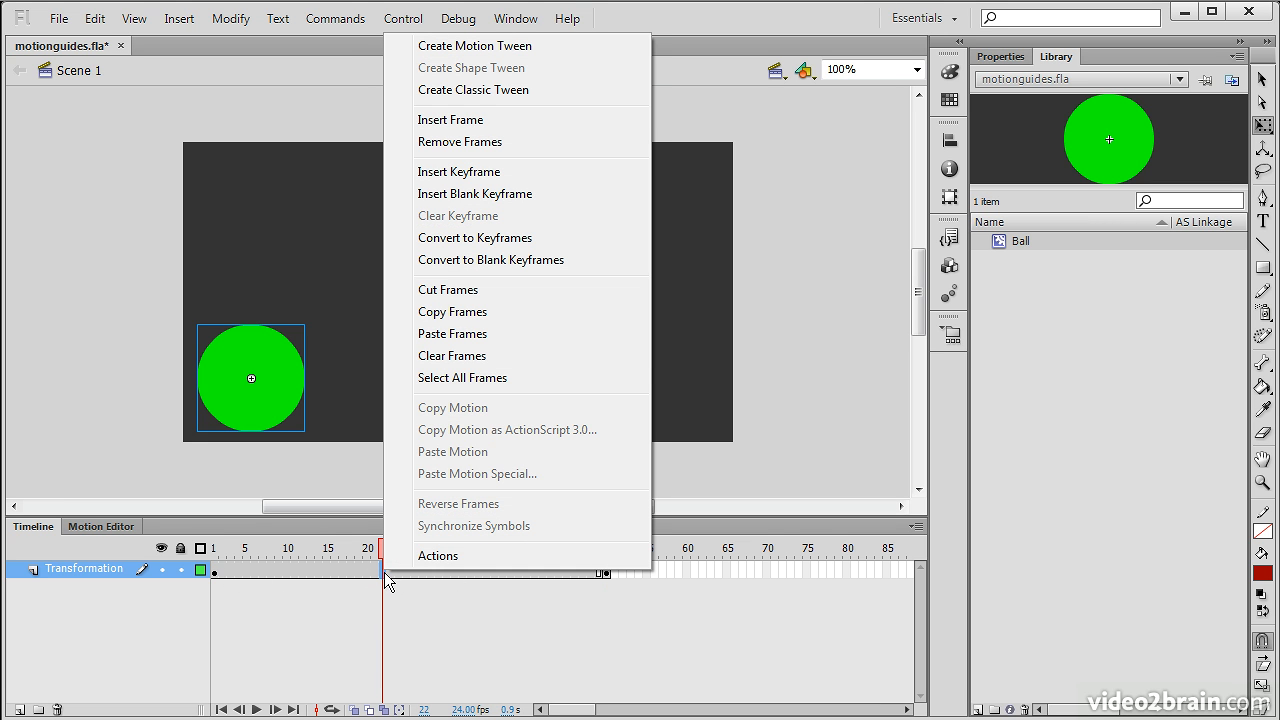
pyautogui.click(475, 90)
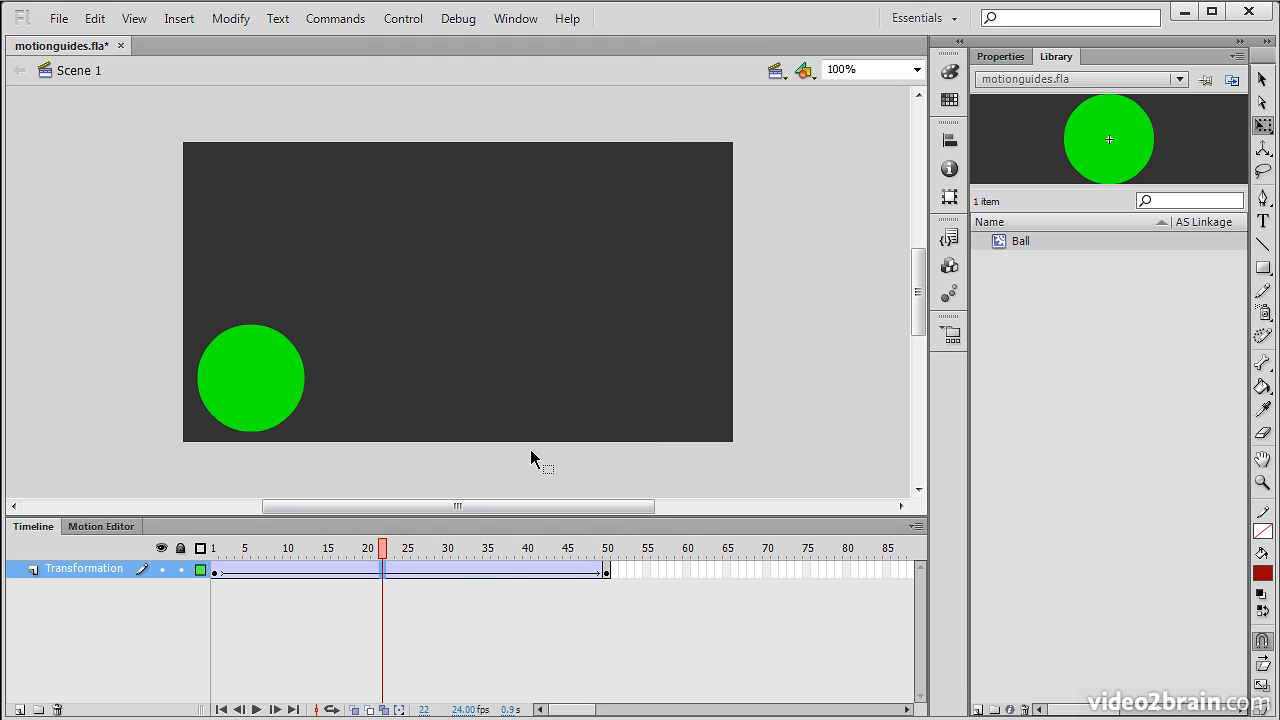
# Move the ball horizontally to the stage's lower-right corner at frame 50, and scrub through the tween to preview it
pyautogui.click(607, 573)
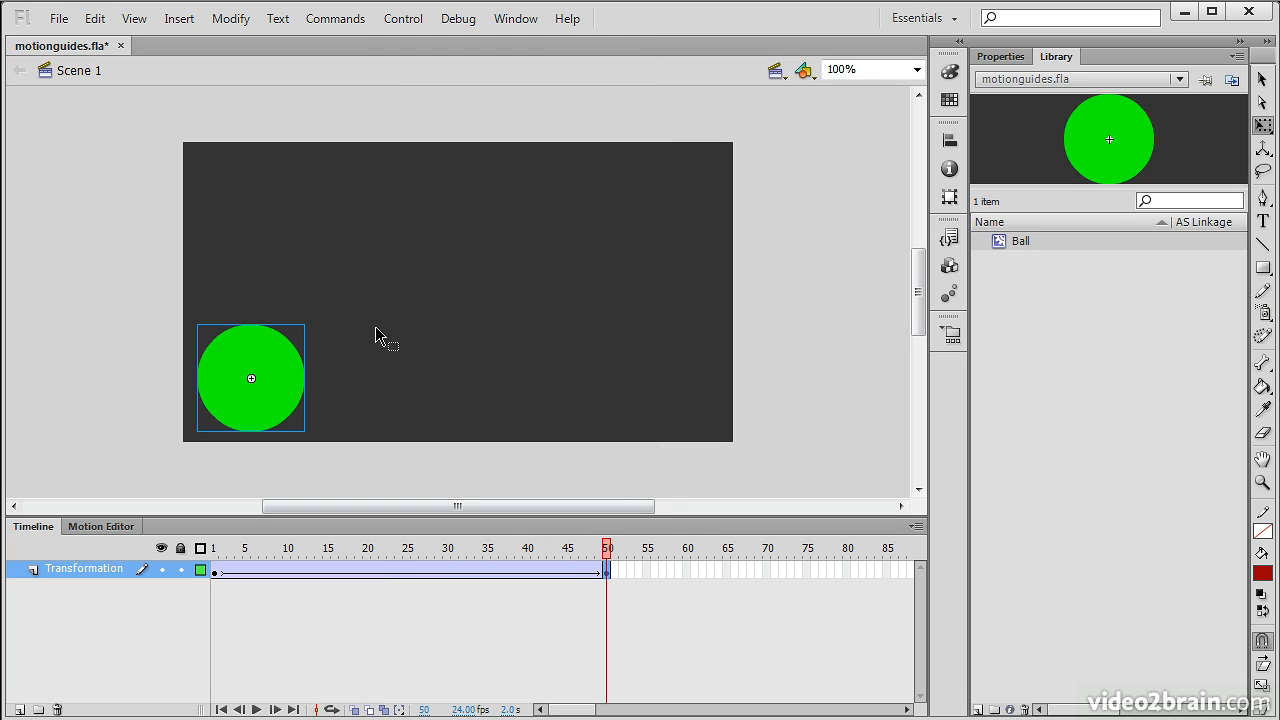
pyautogui.moveTo(240, 360); pyautogui.dragTo(652, 366)
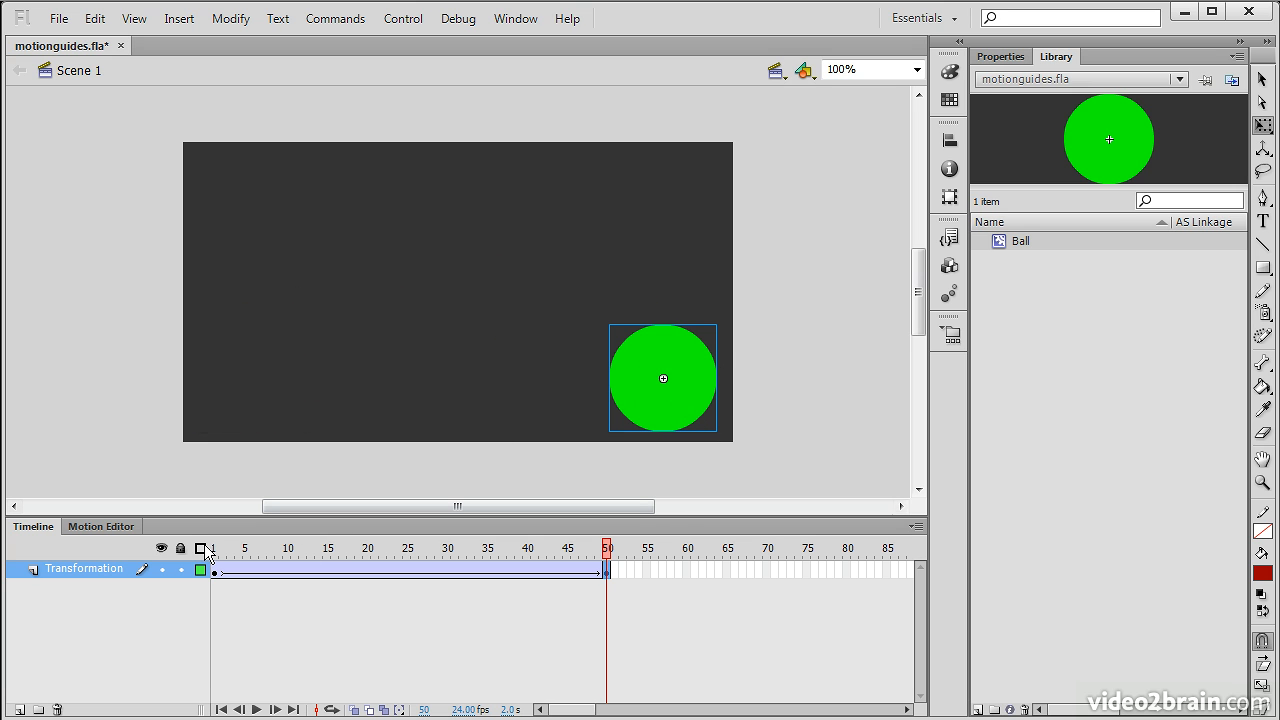
pyautogui.moveTo(215, 550); pyautogui.dragTo(657, 545)
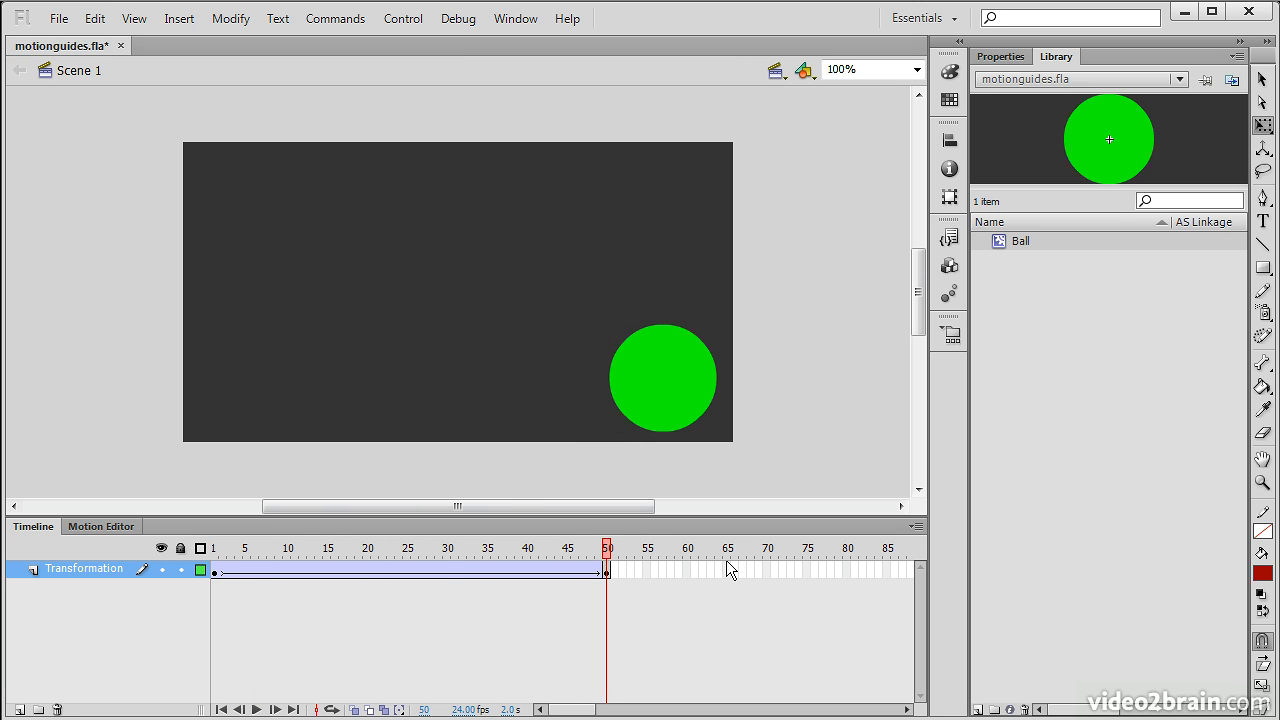
pyautogui.moveTo(606, 552); pyautogui.dragTo(383, 550)
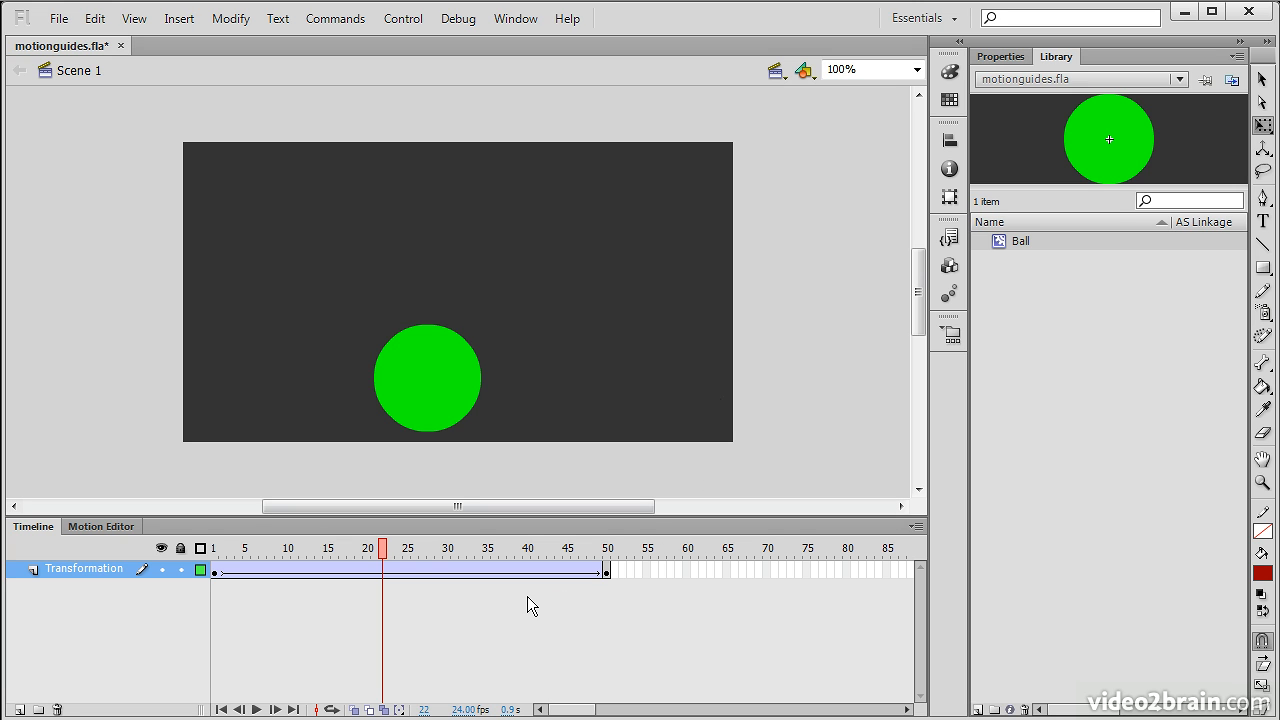
pyautogui.moveTo(378, 548); pyautogui.dragTo(214, 548)
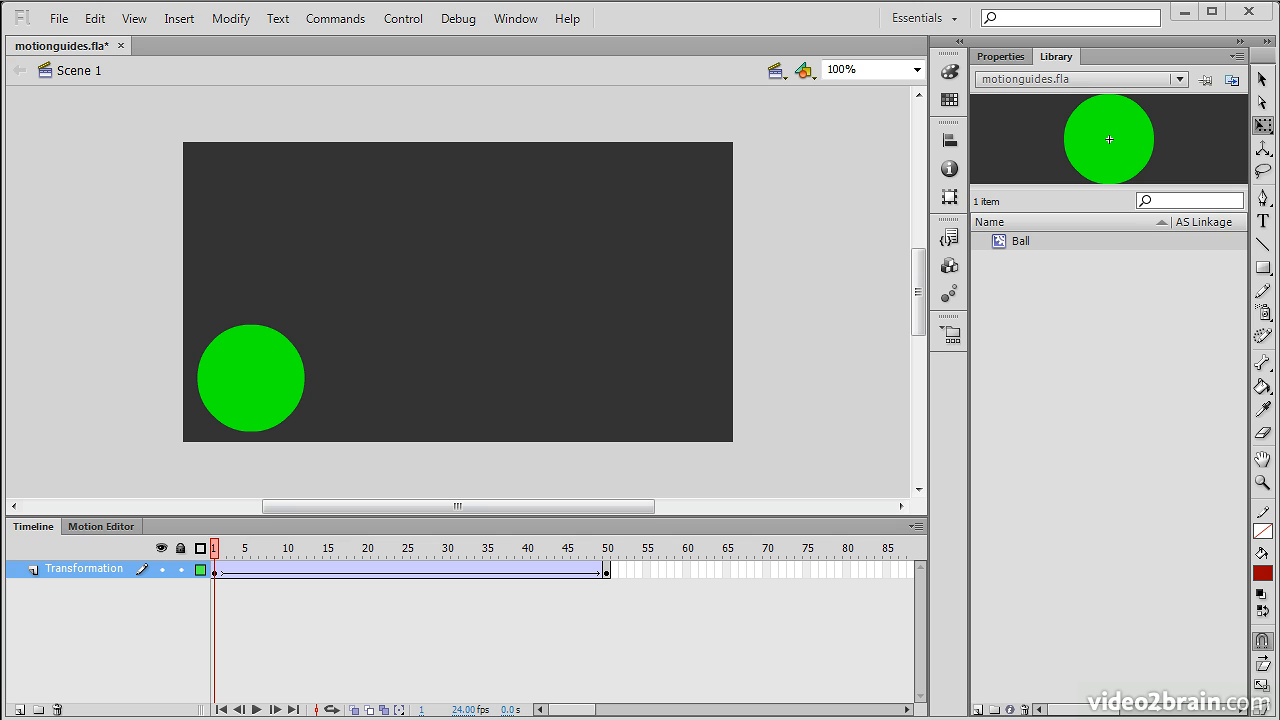
# Add a classic motion guide to the Transformation layer
pyautogui.rightClick(85, 570)
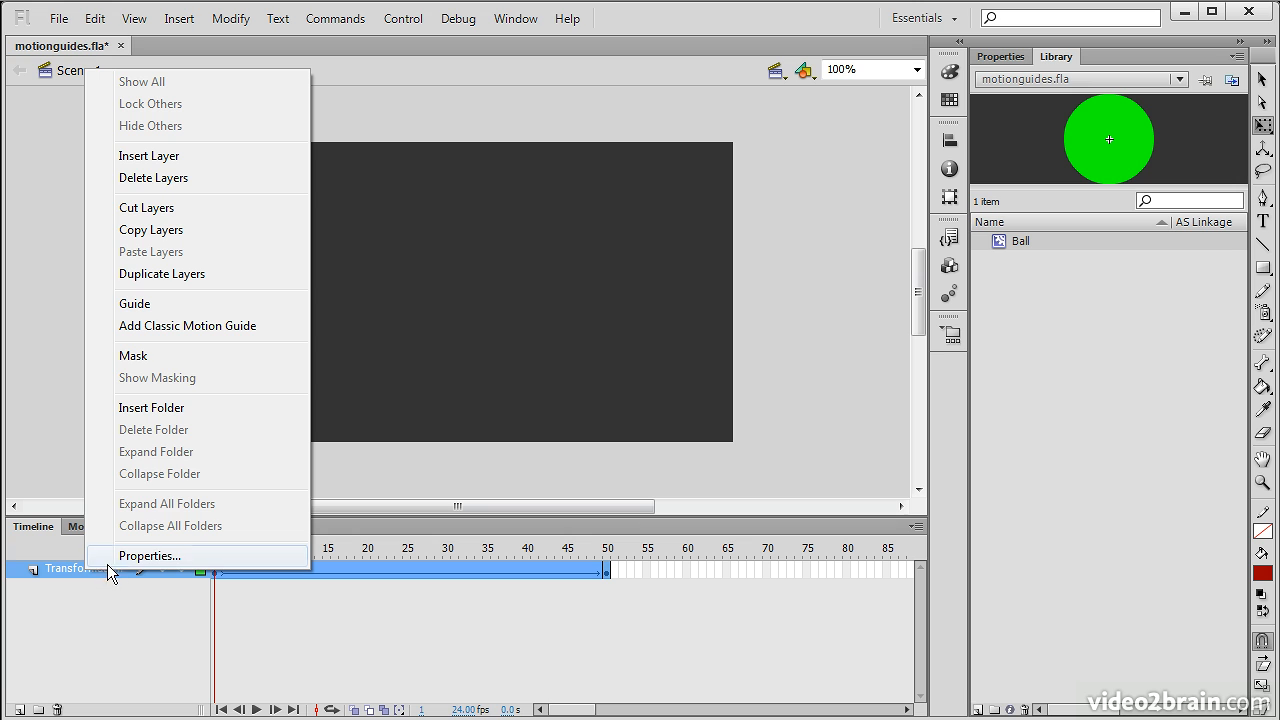
pyautogui.click(247, 333)
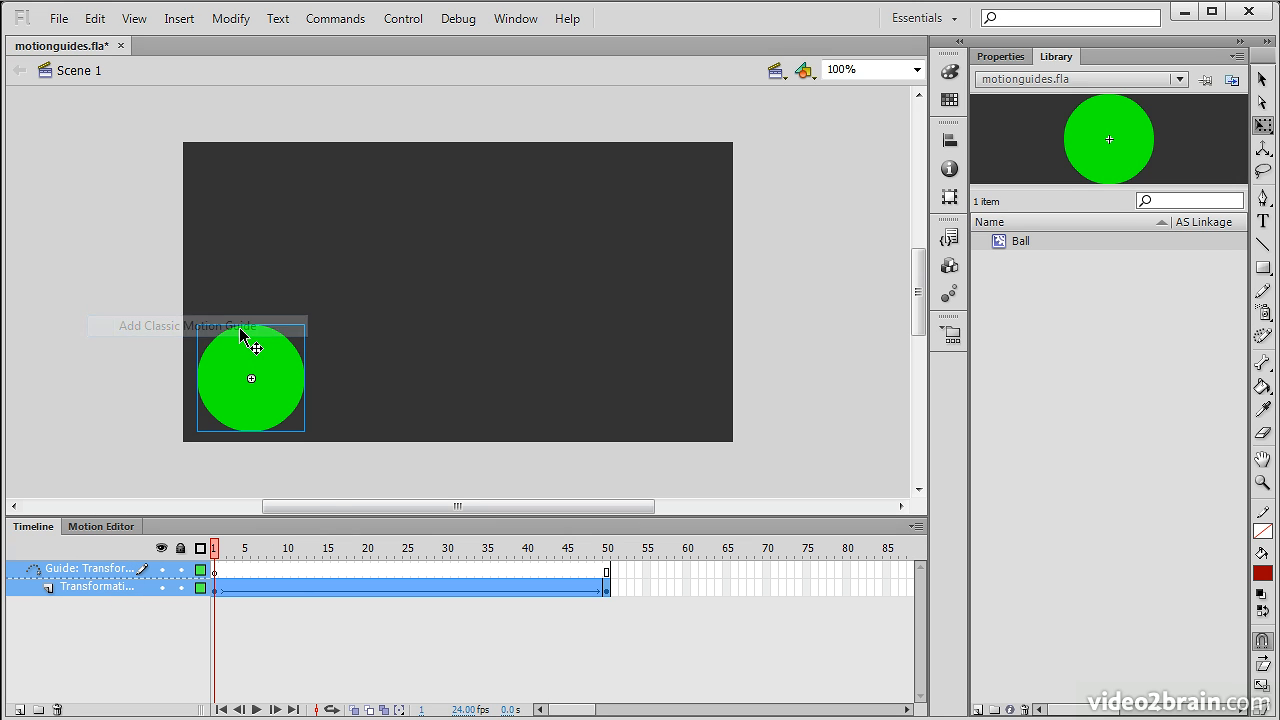
pyautogui.click(70, 605)
pyautogui.click(91, 591)
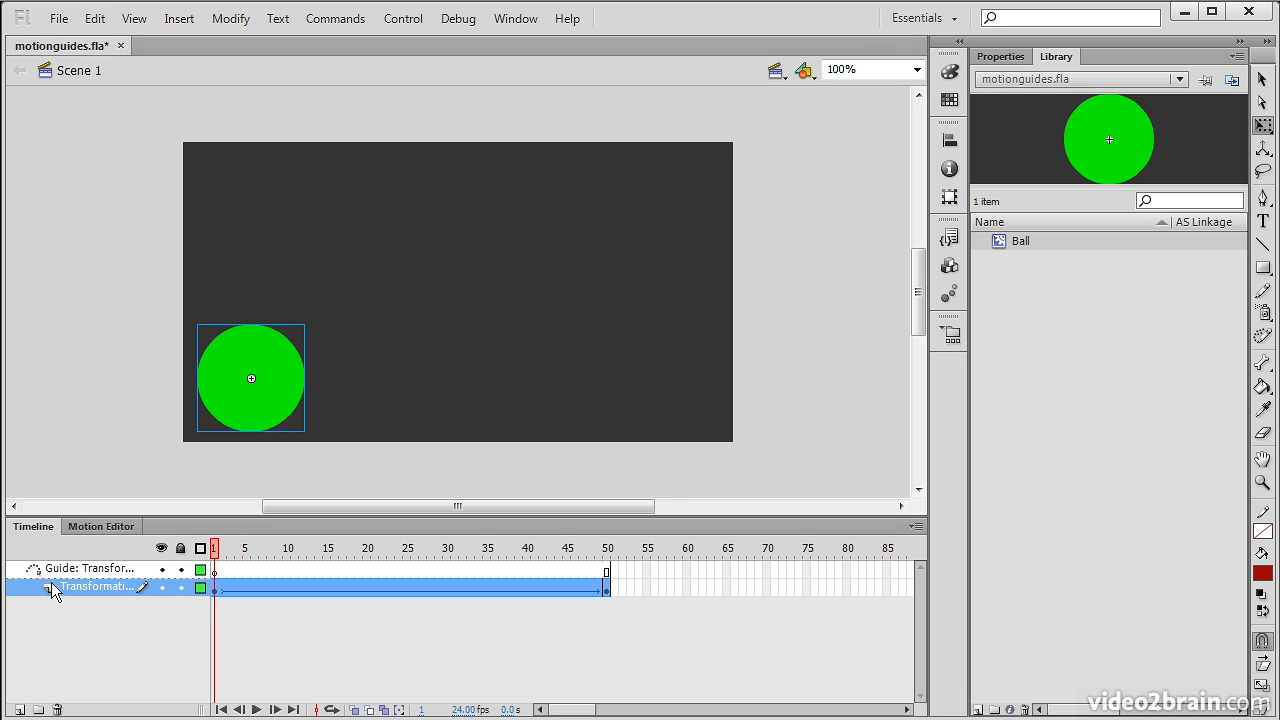
# Draw a straight horizontal line in frame 1 of the guide layer, from the ball's left edge to near the stage's right edge
pyautogui.click(108, 571)
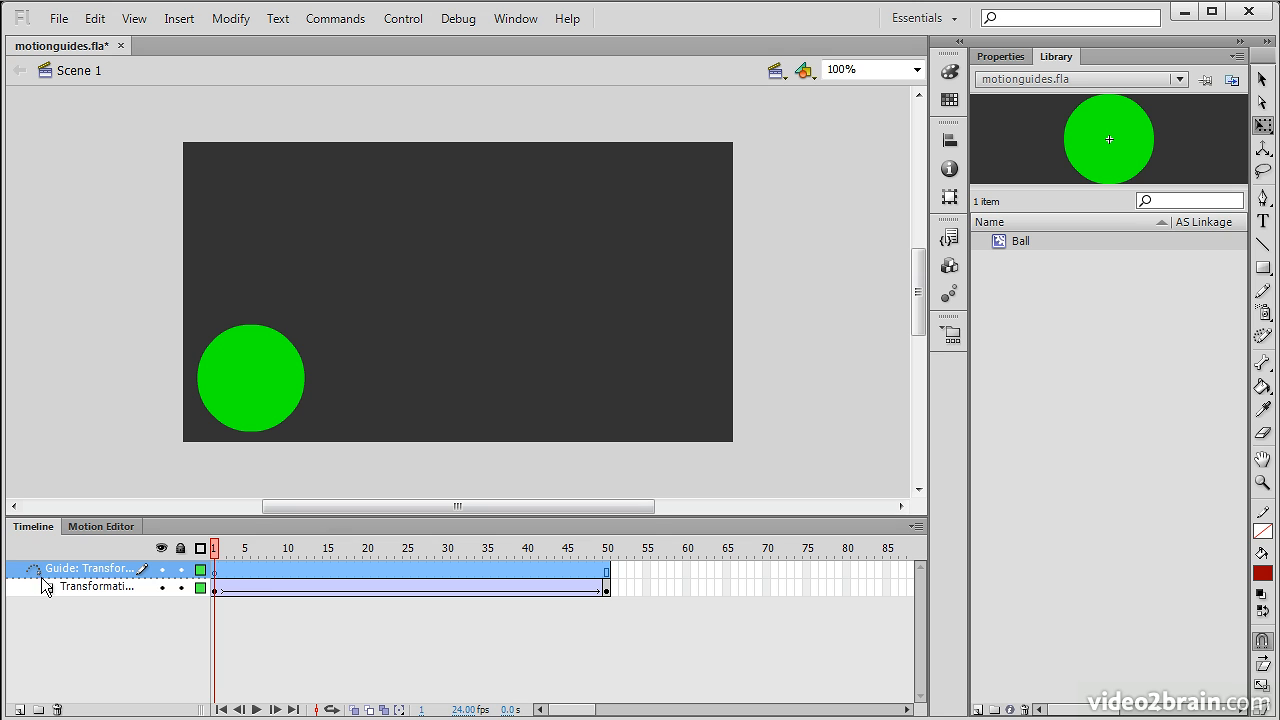
pyautogui.click(230, 572)
pyautogui.moveTo(229, 571)
pyautogui.mouseDown()
pyautogui.moveTo(603, 566)
pyautogui.moveTo(214, 570)
pyautogui.mouseUp()
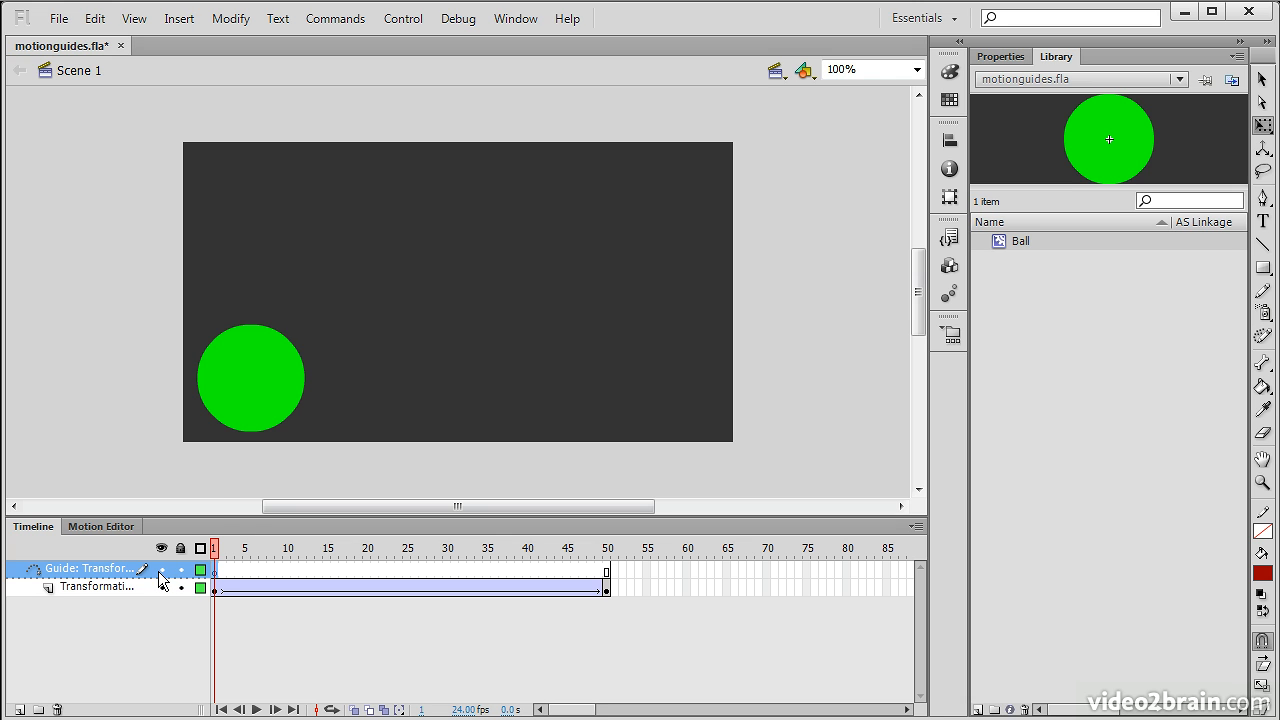
pyautogui.click(1263, 246)
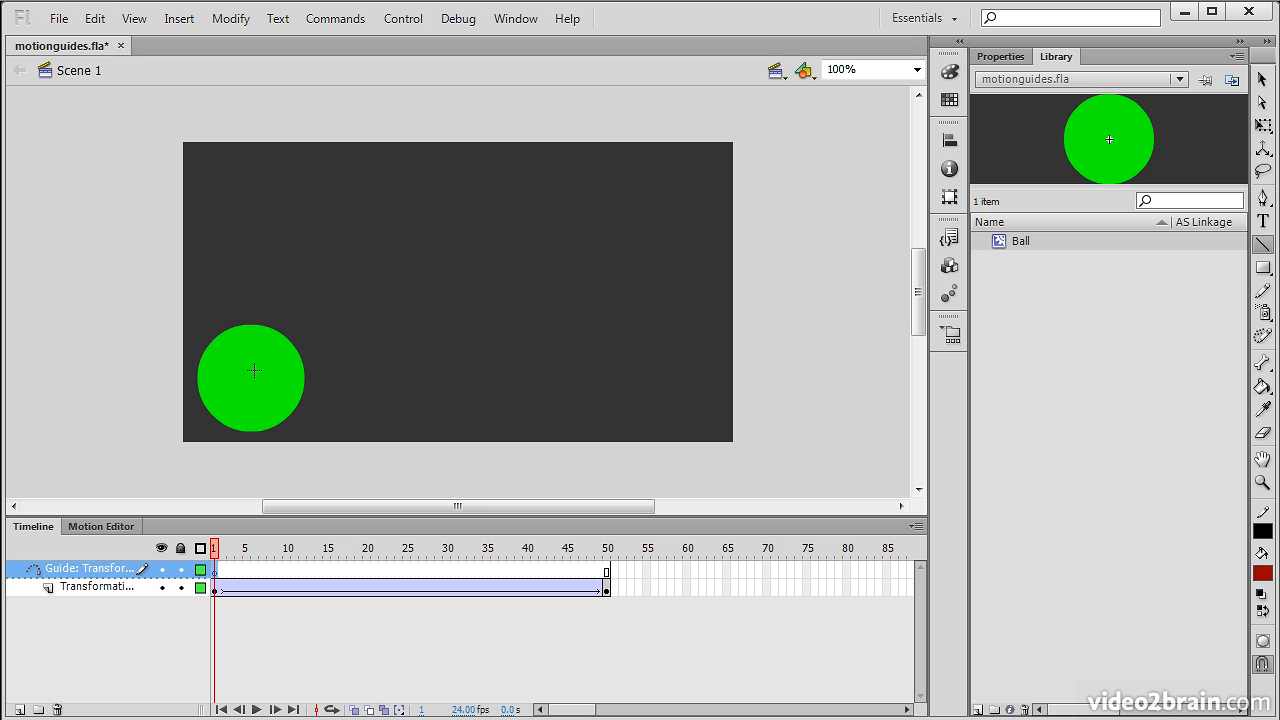
pyautogui.moveTo(190, 380); pyautogui.dragTo(715, 378)
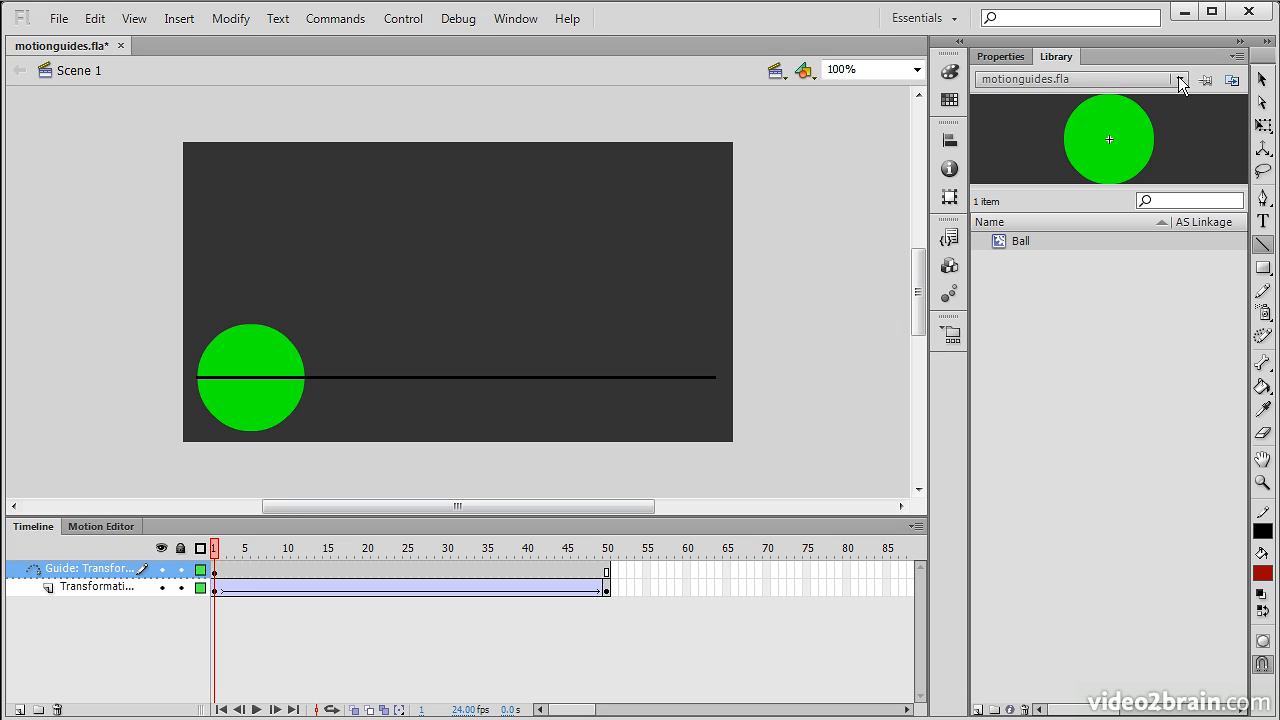
# Bend the middle of the guide line upward into a tall arch and check the ball in frame 1
pyautogui.click(1263, 80)
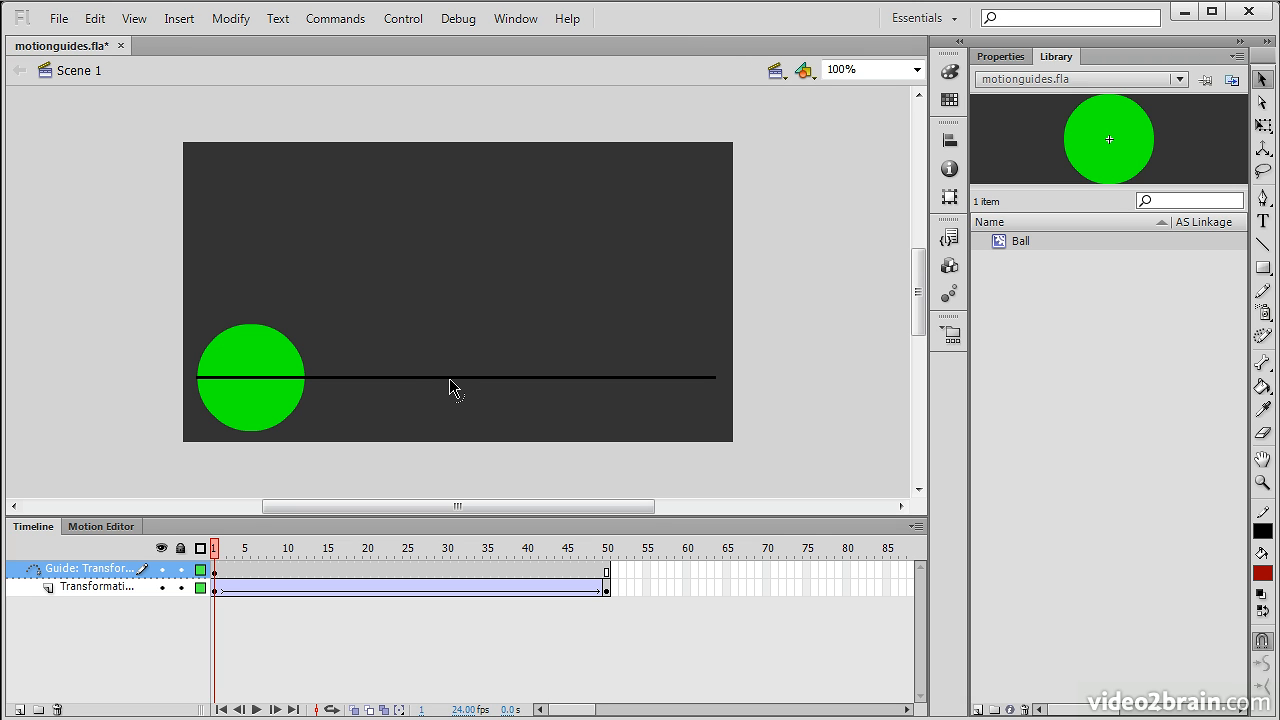
pyautogui.moveTo(450, 381); pyautogui.dragTo(447, 206)
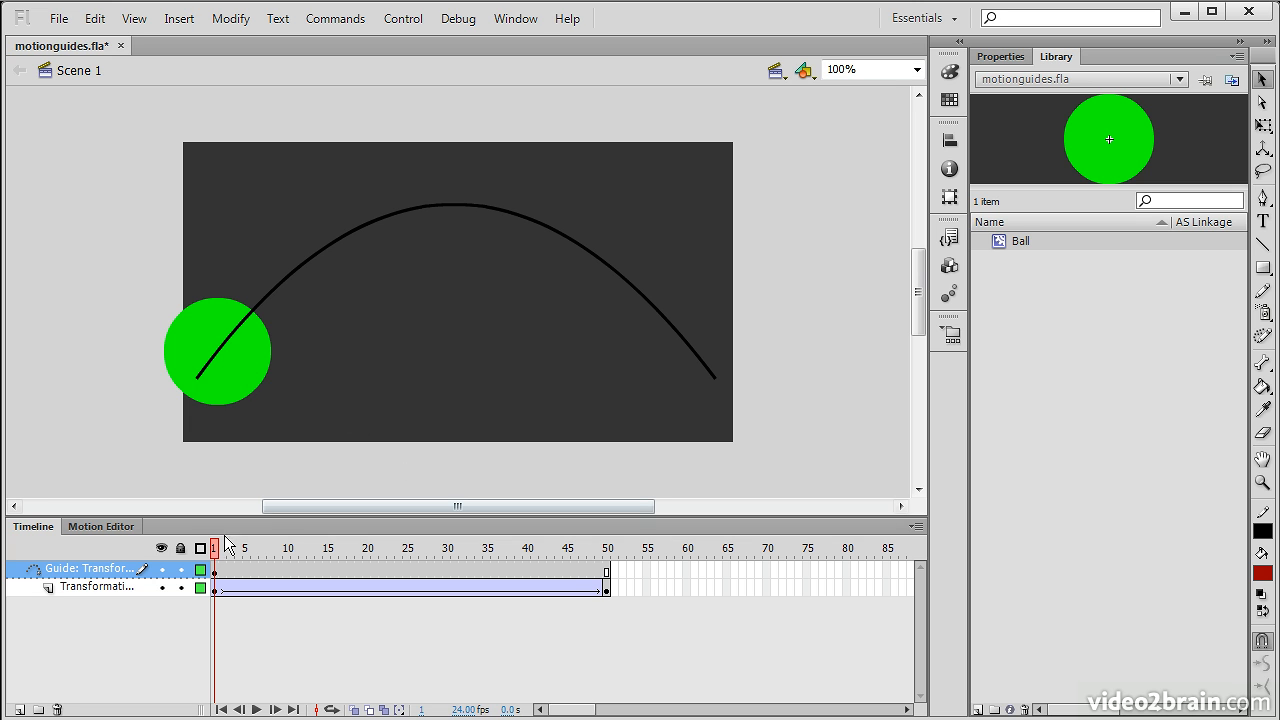
pyautogui.moveTo(218, 558)
pyautogui.mouseDown()
pyautogui.moveTo(666, 569)
pyautogui.moveTo(217, 563)
pyautogui.moveTo(205, 540)
pyautogui.moveTo(612, 565)
pyautogui.moveTo(214, 555)
pyautogui.mouseUp()
pyautogui.click(214, 588)
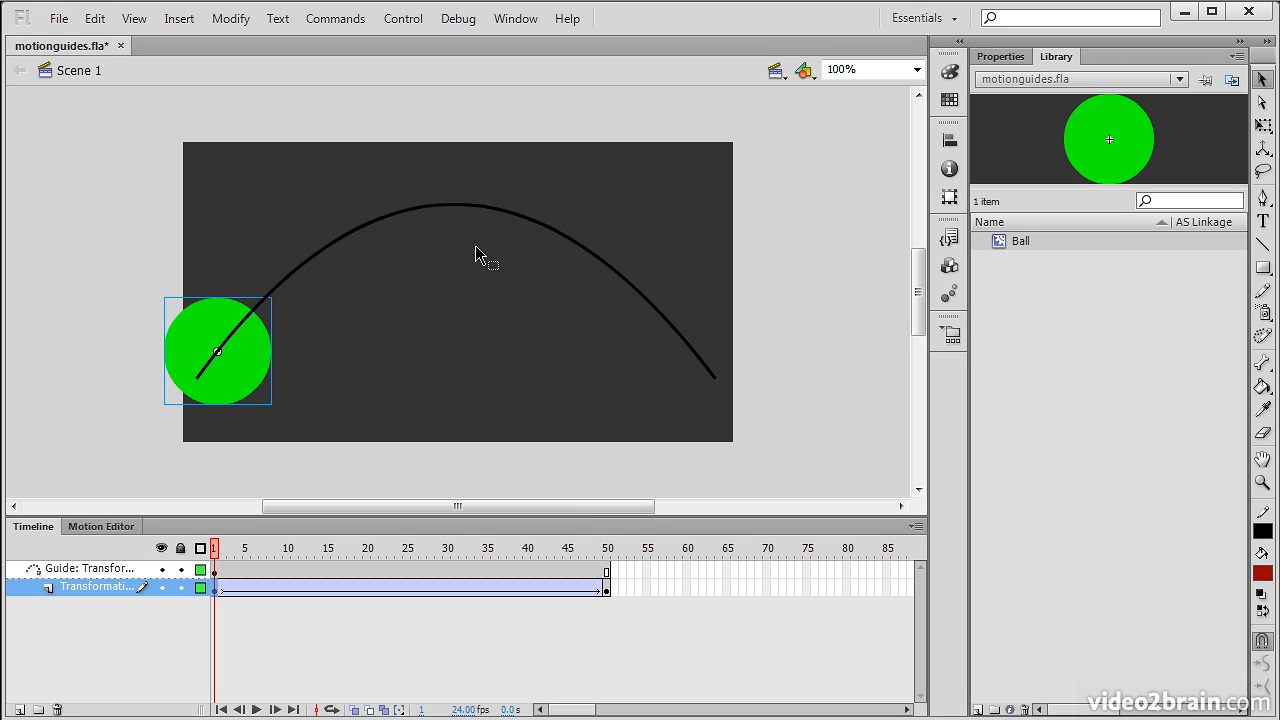
# Snap the ball's centre to the right end of the curved guide at frame 50
pyautogui.moveTo(215, 550); pyautogui.dragTo(614, 554)
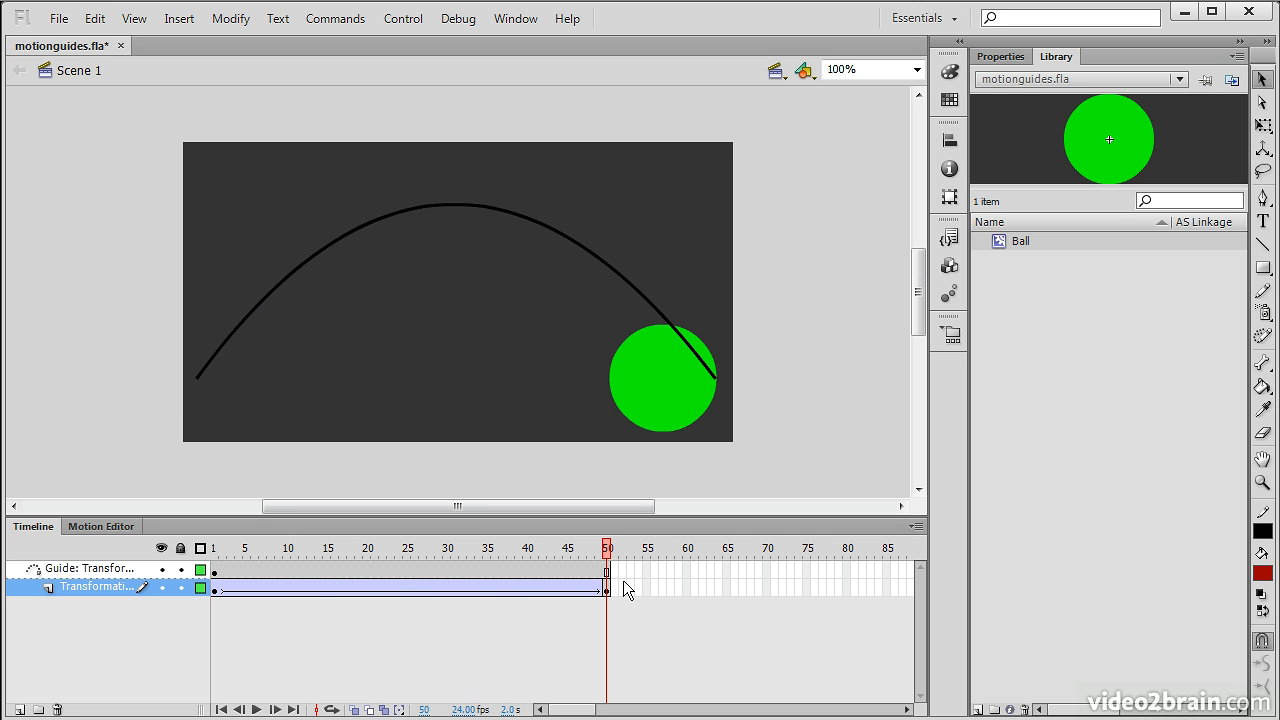
pyautogui.click(683, 405)
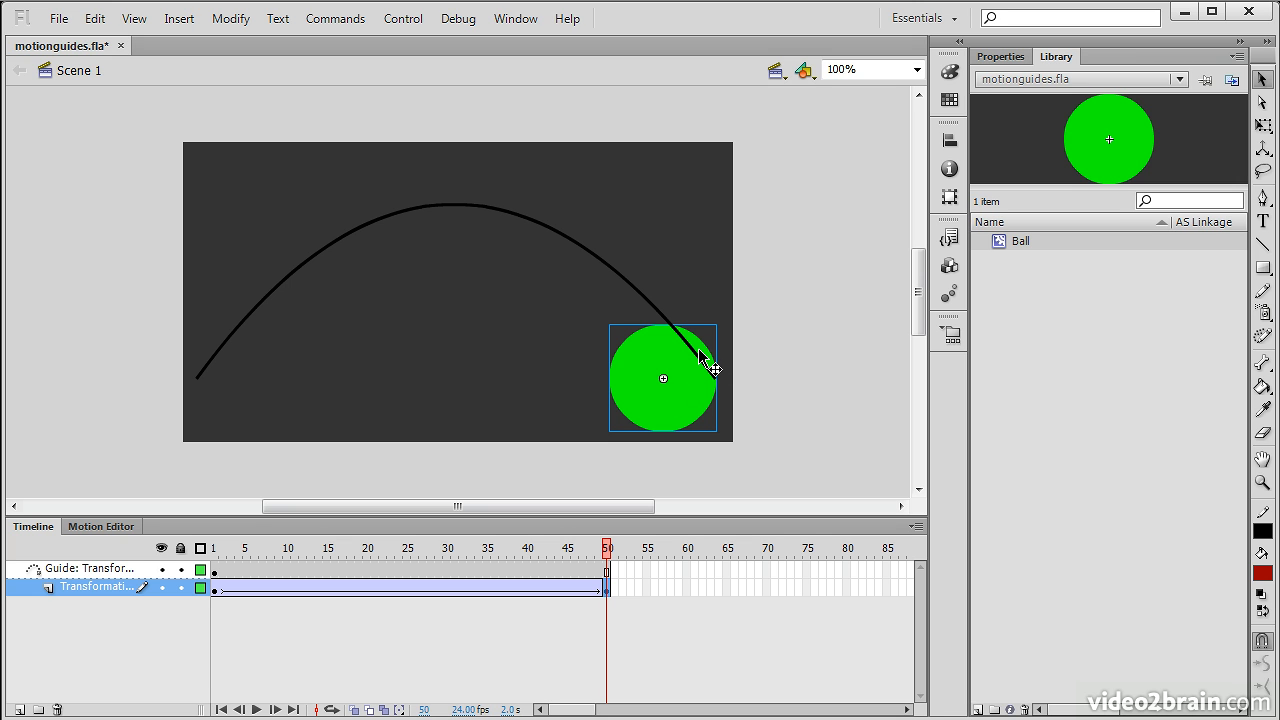
pyautogui.moveTo(662, 427); pyautogui.dragTo(718, 420)
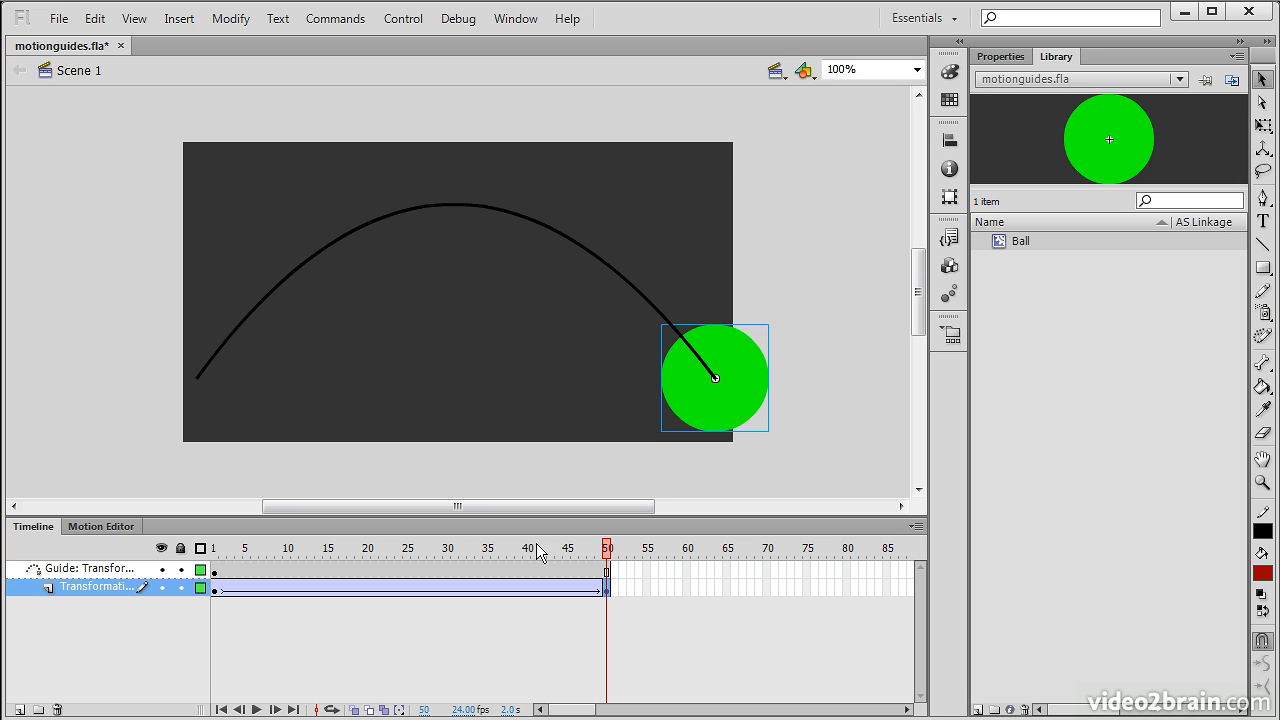
# Snap the ball's centre to the left end of the curved guide at frame 1
pyautogui.click(214, 550)
pyautogui.click(228, 380)
pyautogui.moveTo(243, 366); pyautogui.dragTo(189, 420)
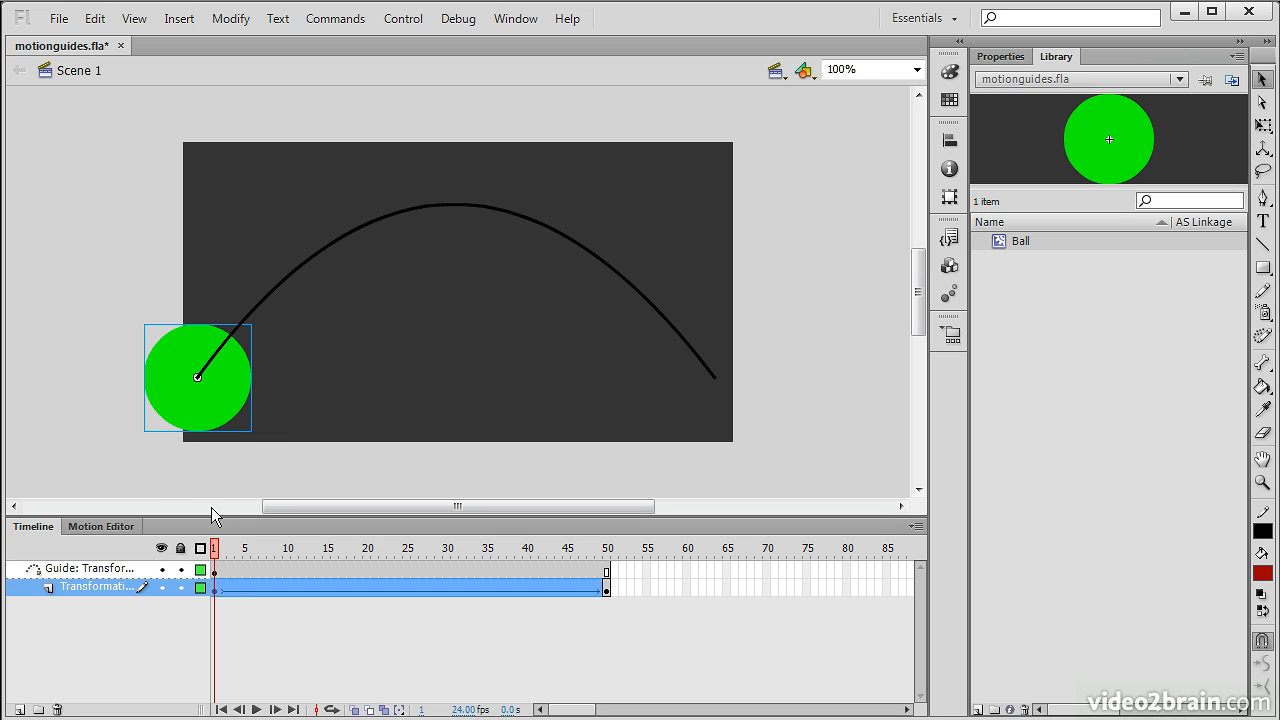
# Scrub the timeline between frames 1 and 50 to check the ball's motion along the guide
pyautogui.click(610, 554)
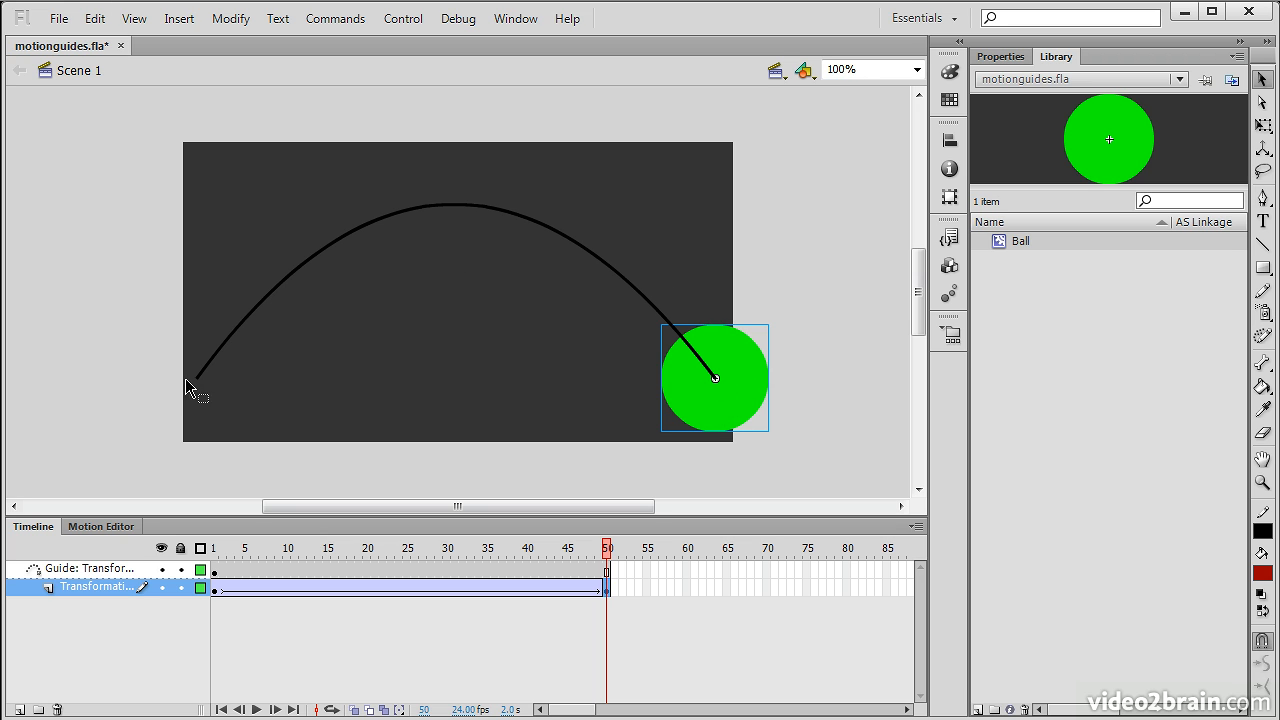
pyautogui.click(211, 553)
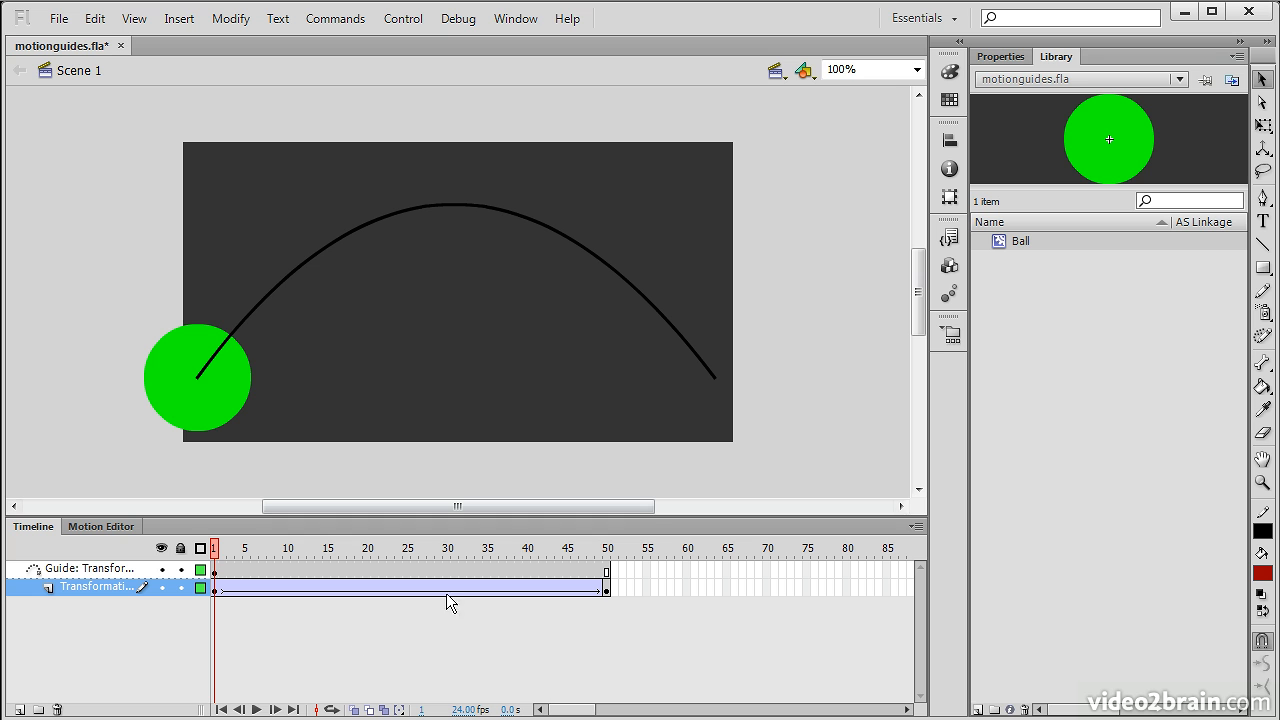
pyautogui.moveTo(215, 548); pyautogui.dragTo(629, 595)
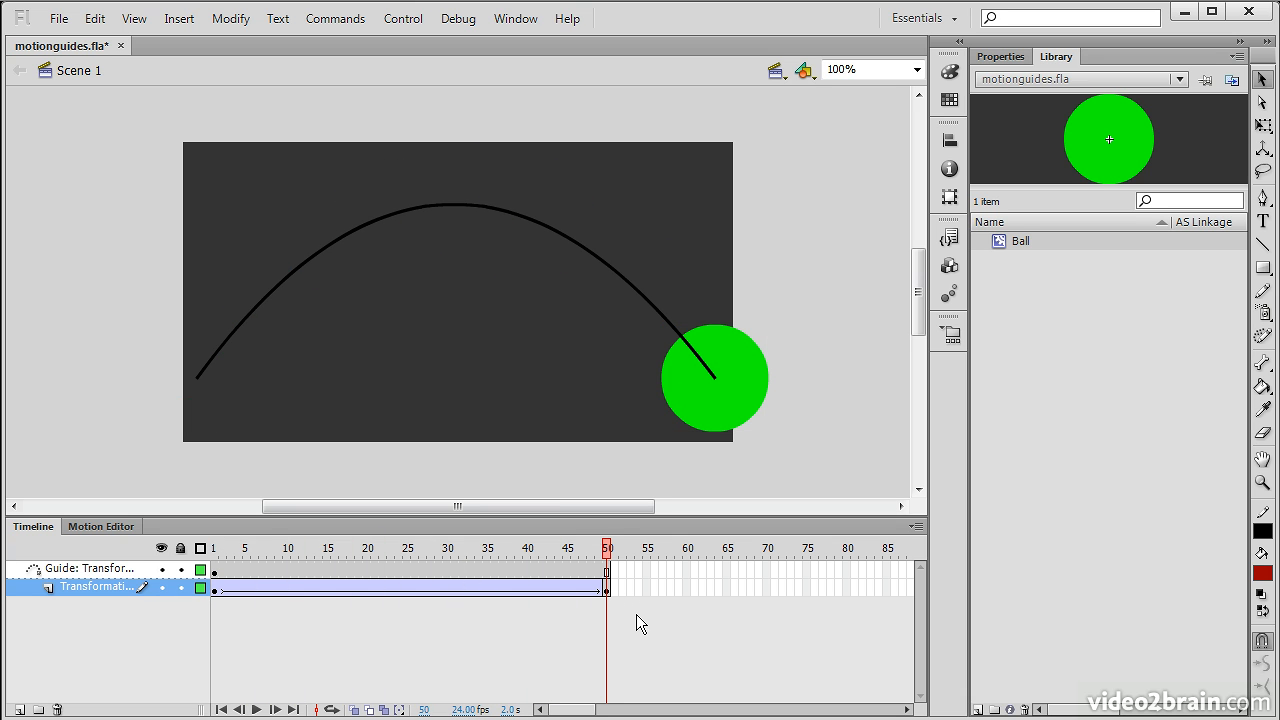
pyautogui.moveTo(612, 558); pyautogui.dragTo(173, 577)
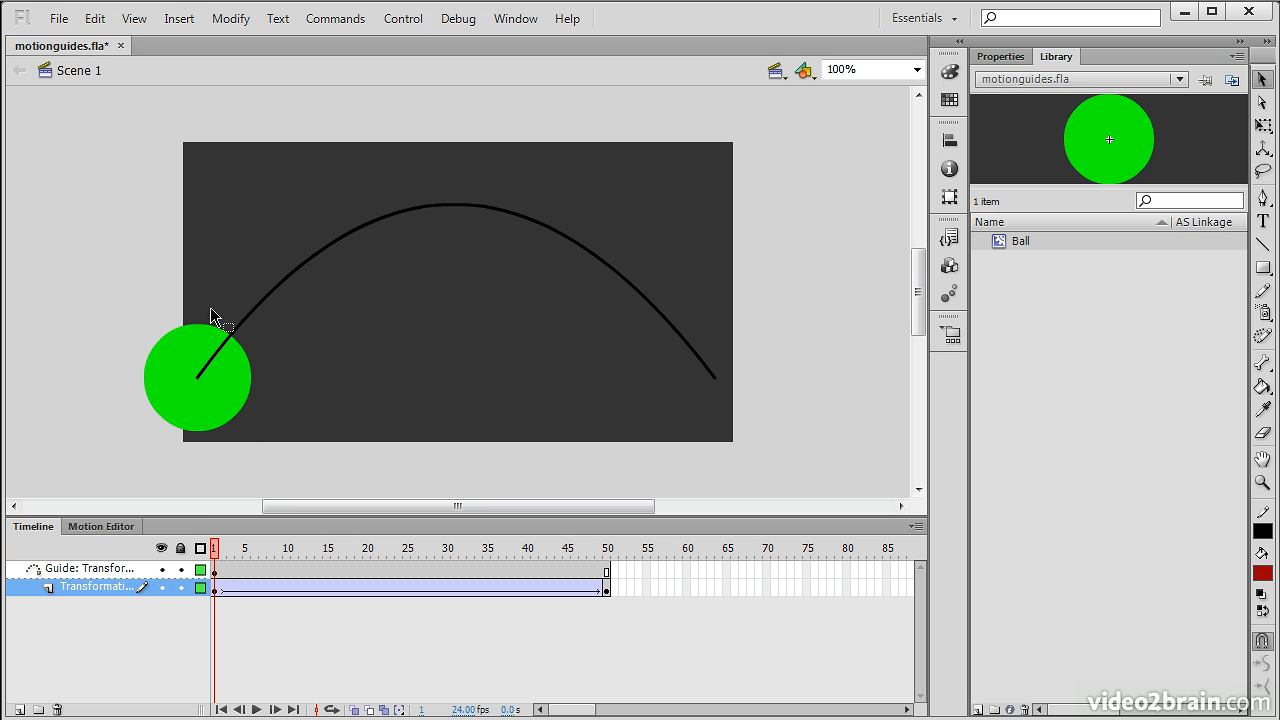
# Select the guide curve, test the movie to watch the ball animation, and close the test window
pyautogui.click(251, 305)
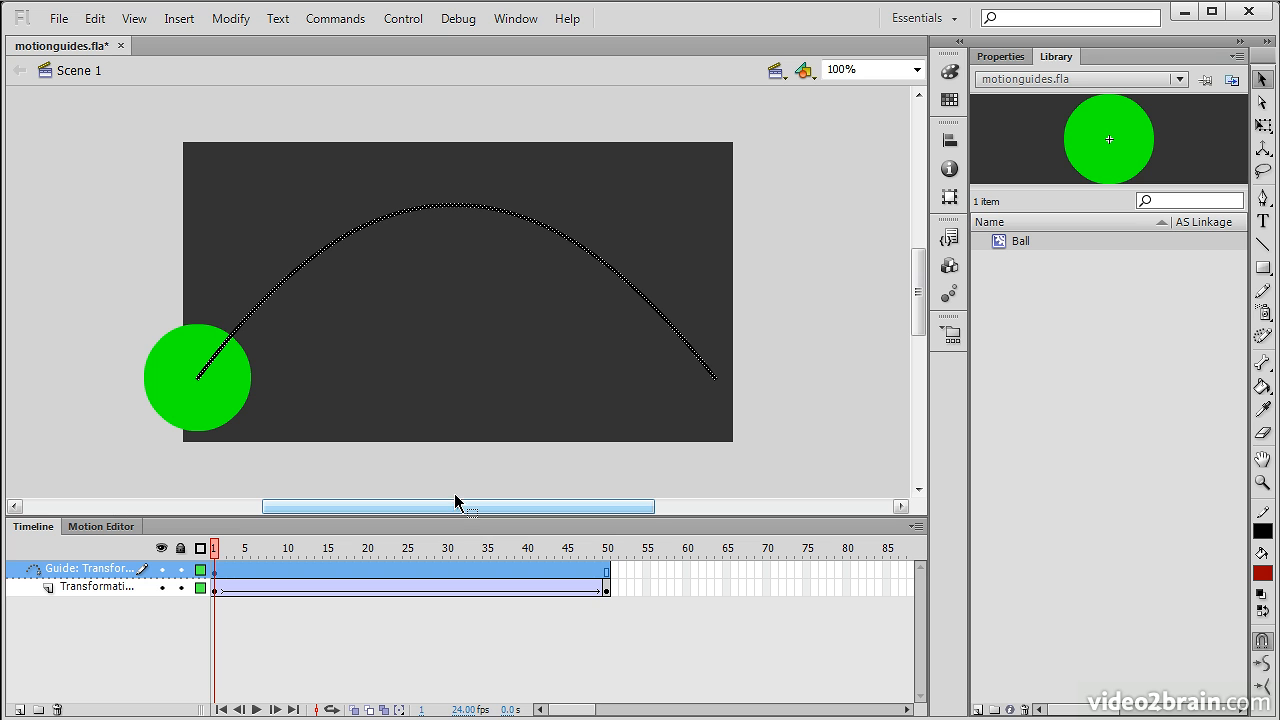
pyautogui.click(418, 18)
pyautogui.moveTo(463, 183)
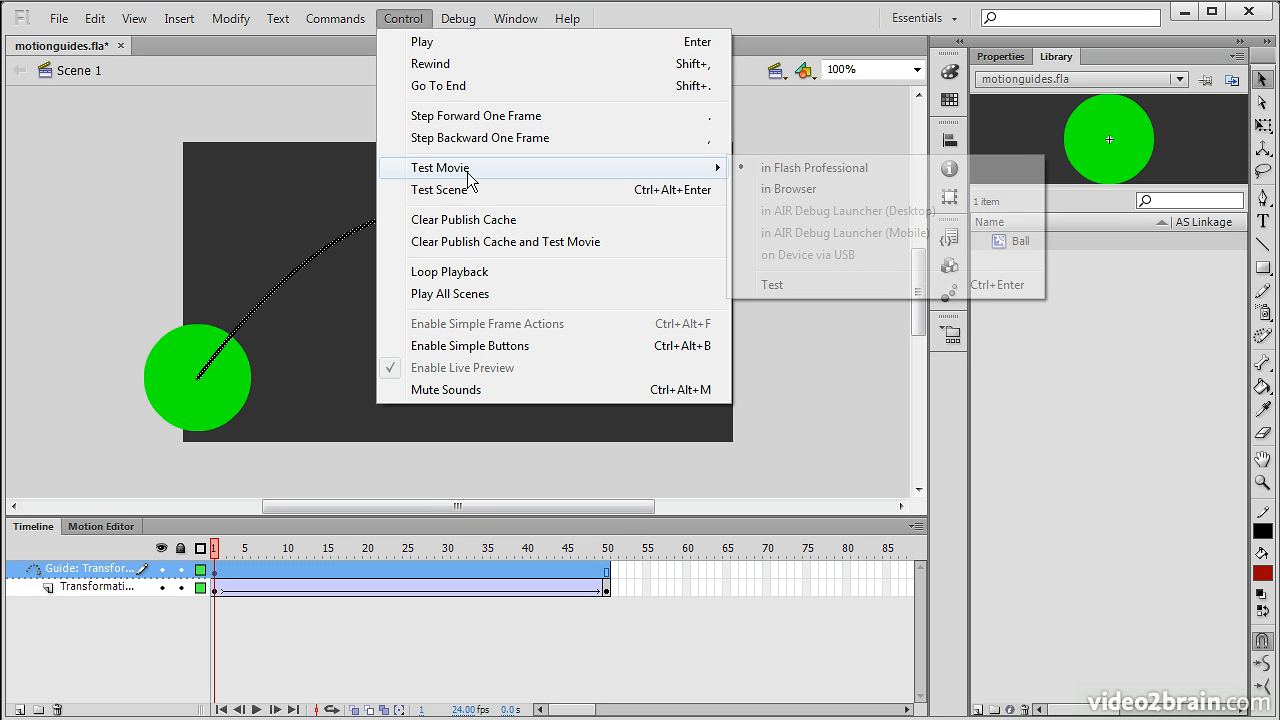
pyautogui.click(805, 283)
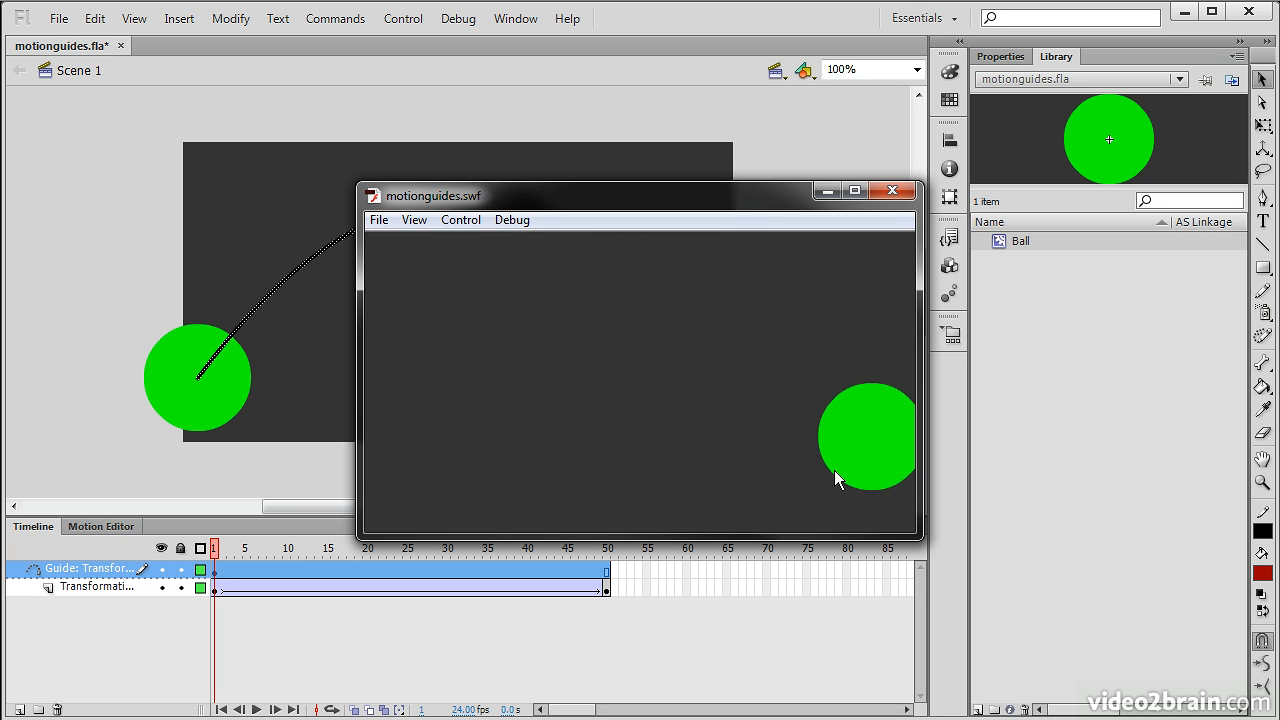
pyautogui.click(892, 190)
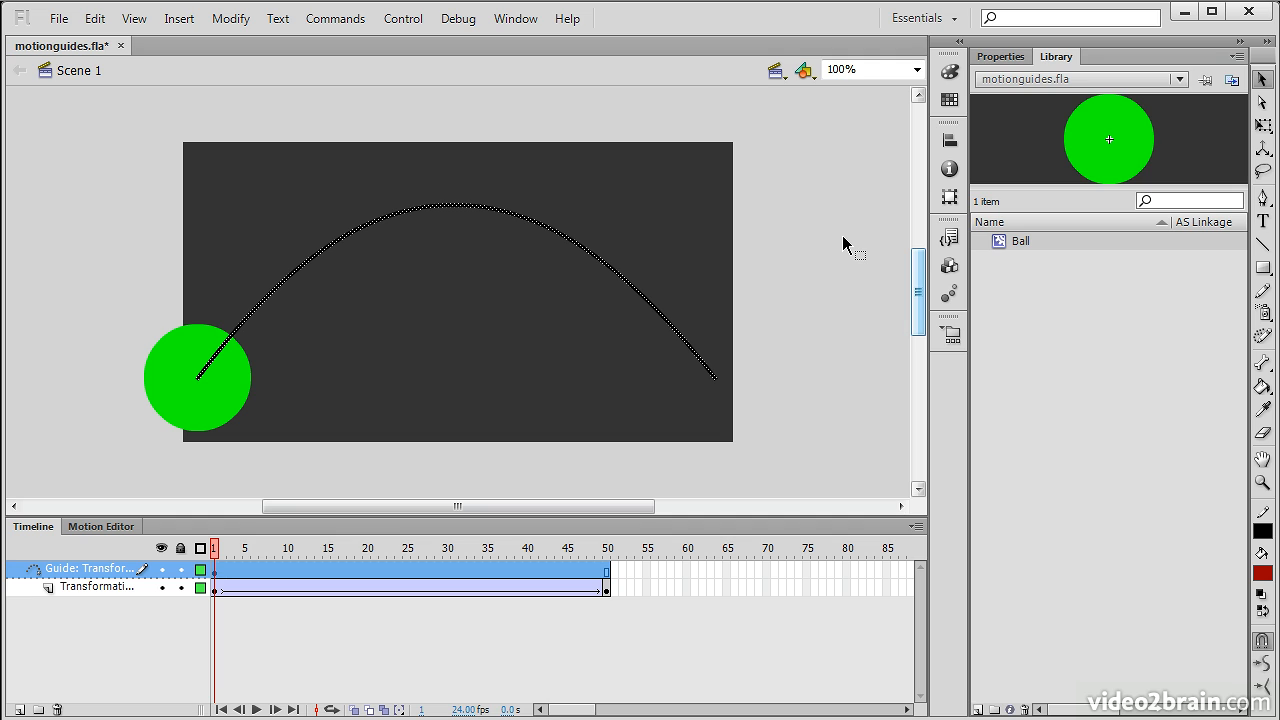